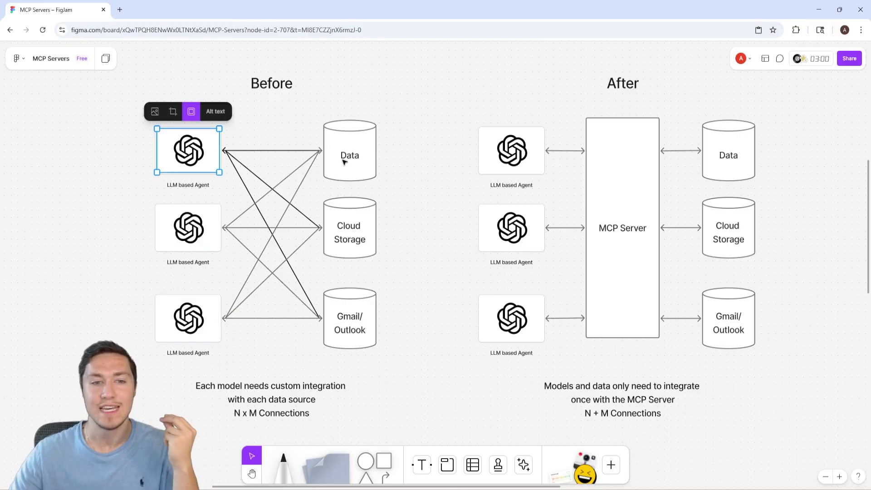
- Point out the LLM based Agent box in the Before MCP (2022-2025) diagram
{"action": "left_click", "coordinate": [343, 226]}
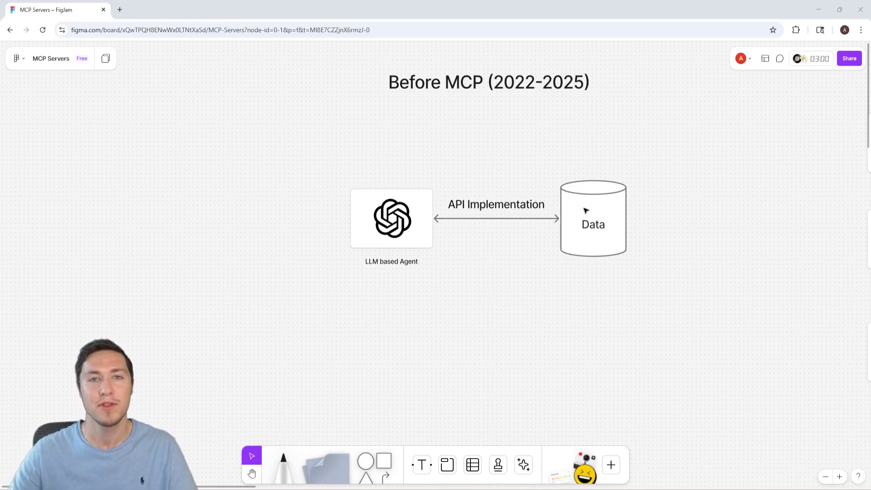
- Pan to the three-agent N x M diagram and highlight its crisscrossing connector arrows
{"action": "left_click_drag", "start_coordinate": [803, 218], "coordinate": [161, 172]}
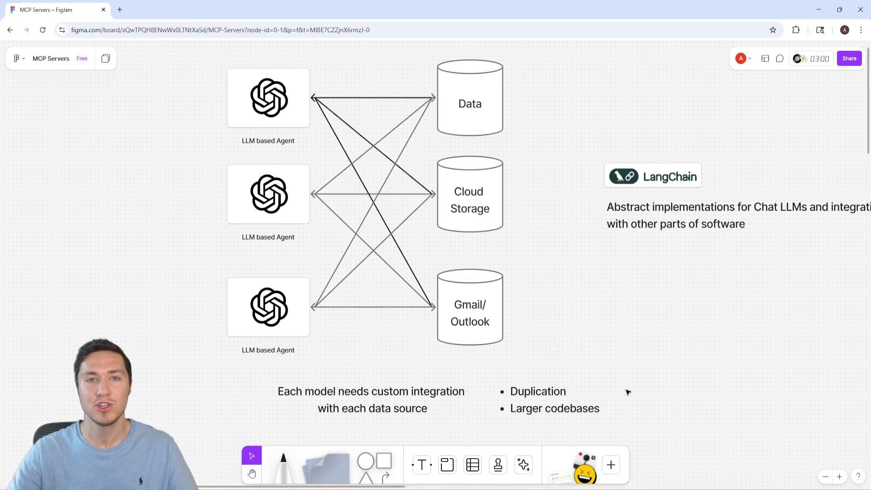
{"action": "scroll", "coordinate": [649, 359], "scroll_direction": "right", "scroll_amount": 5}
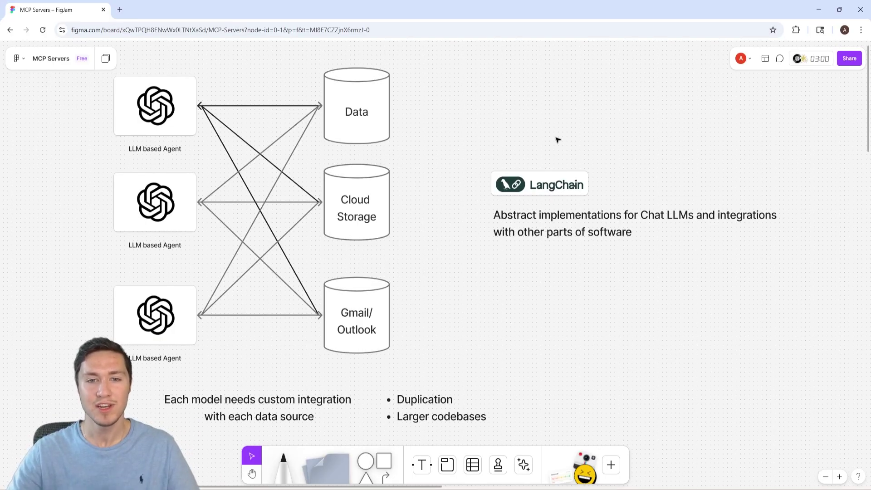
{"action": "left_click_drag", "start_coordinate": [312, 87], "coordinate": [252, 305]}
{"action": "left_click", "coordinate": [447, 152]}
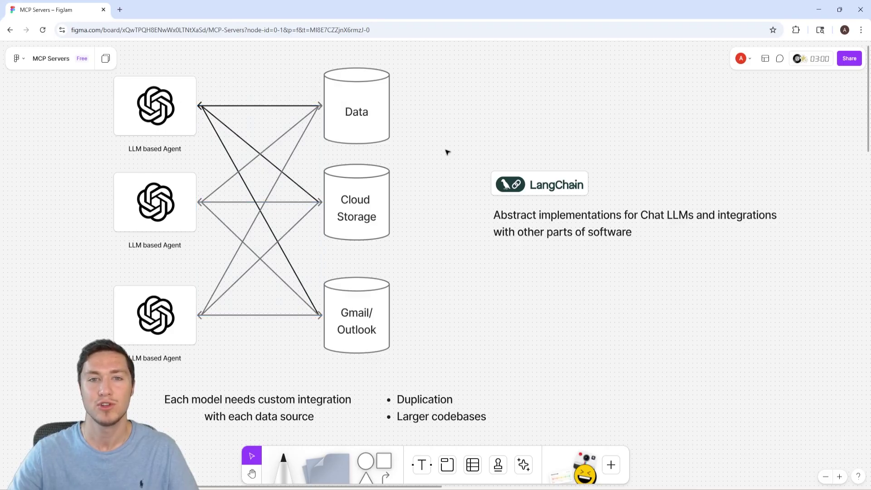
{"action": "scroll", "coordinate": [476, 200], "scroll_direction": "left", "scroll_amount": 4}
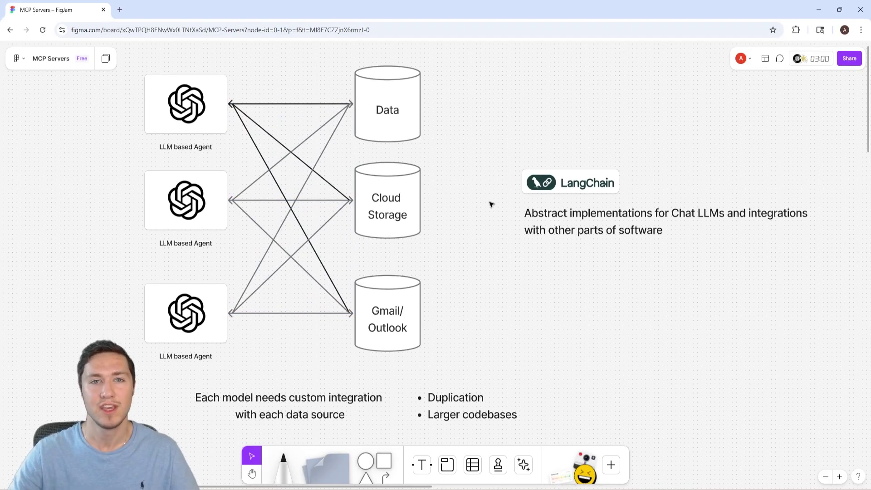
- Point out the MCP Protocol, Agent, Data and MCP Server elements, then scroll to the comparison
{"action": "scroll", "coordinate": [491, 204], "scroll_direction": "left", "scroll_amount": 15}
{"action": "scroll", "coordinate": [431, 182], "scroll_direction": "down", "scroll_amount": 10}
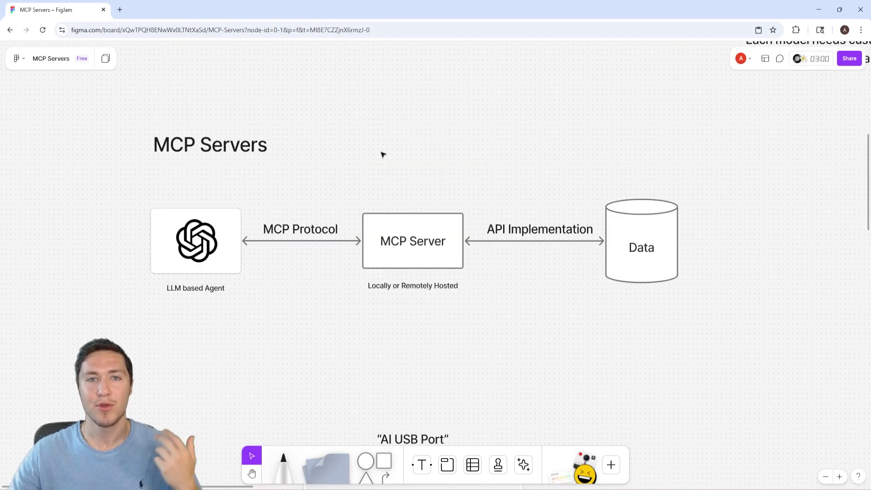
{"action": "left_click", "coordinate": [329, 234]}
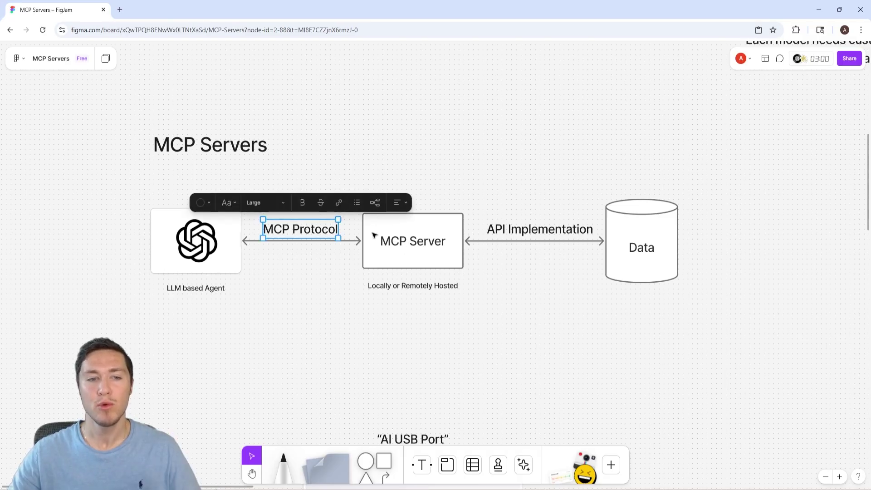
{"action": "left_click", "coordinate": [217, 252]}
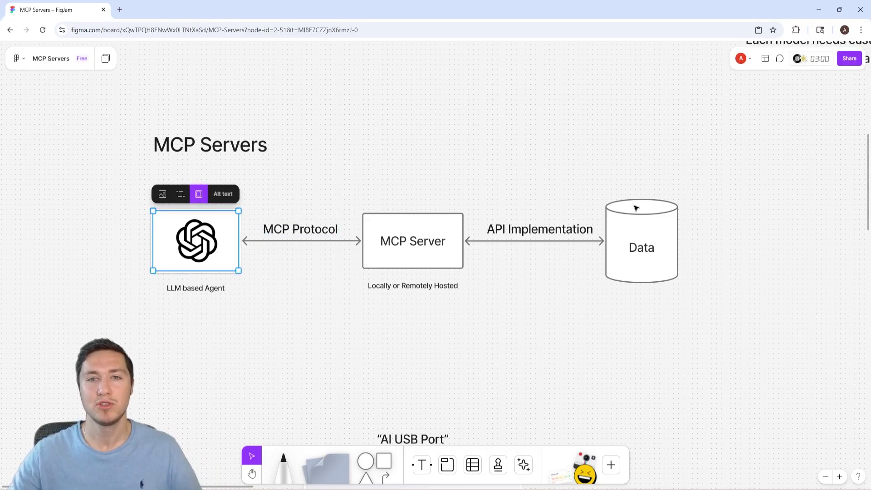
{"action": "left_click", "coordinate": [634, 227]}
{"action": "left_click", "coordinate": [428, 255]}
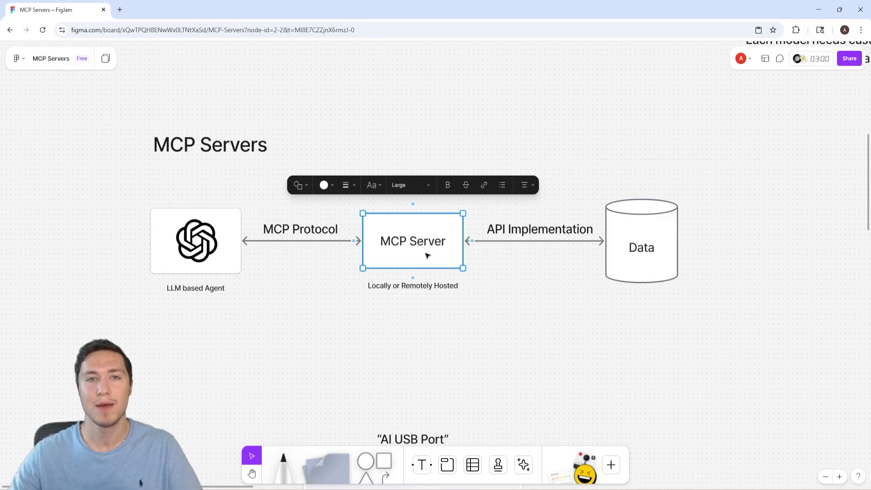
{"action": "left_click", "coordinate": [575, 132]}
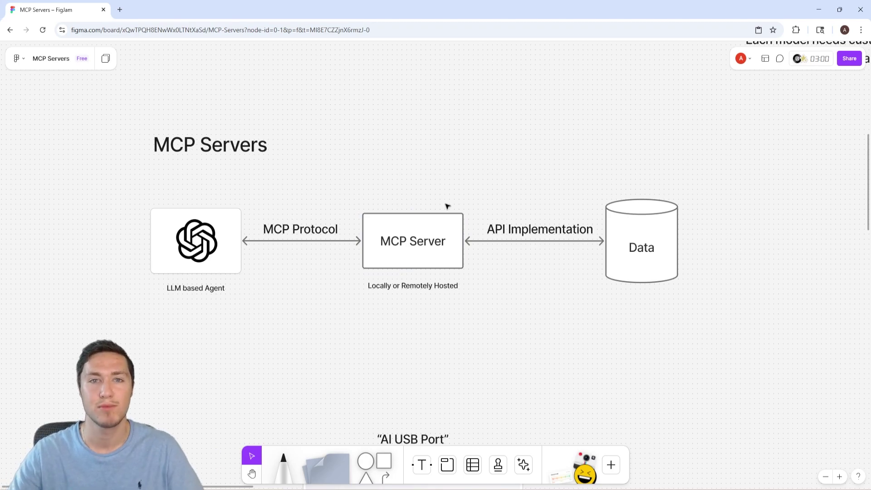
{"action": "scroll", "coordinate": [447, 206], "scroll_direction": "down", "scroll_amount": 6}
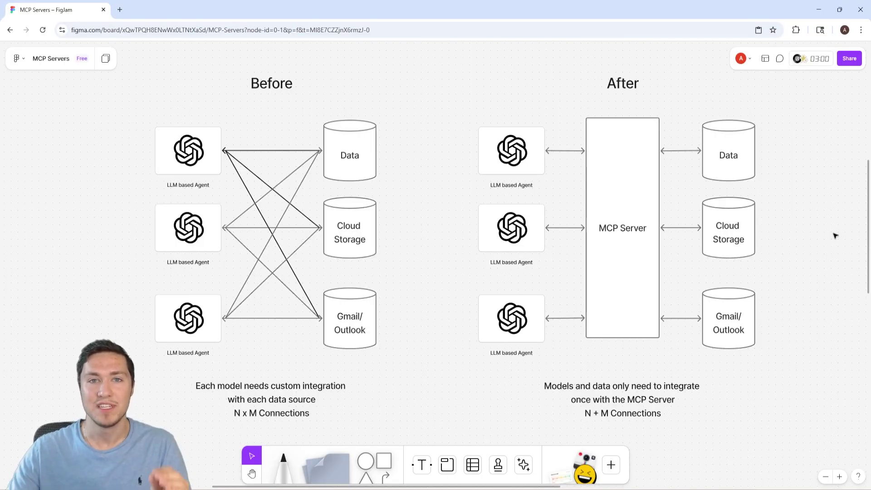
{"action": "left_click", "coordinate": [185, 144]}
{"action": "left_click", "coordinate": [187, 245]}
{"action": "left_click", "coordinate": [184, 314]}
{"action": "left_click", "coordinate": [198, 148]}
{"action": "left_click", "coordinate": [329, 140]}
{"action": "left_click", "coordinate": [344, 226]}
{"action": "left_click", "coordinate": [349, 313]}
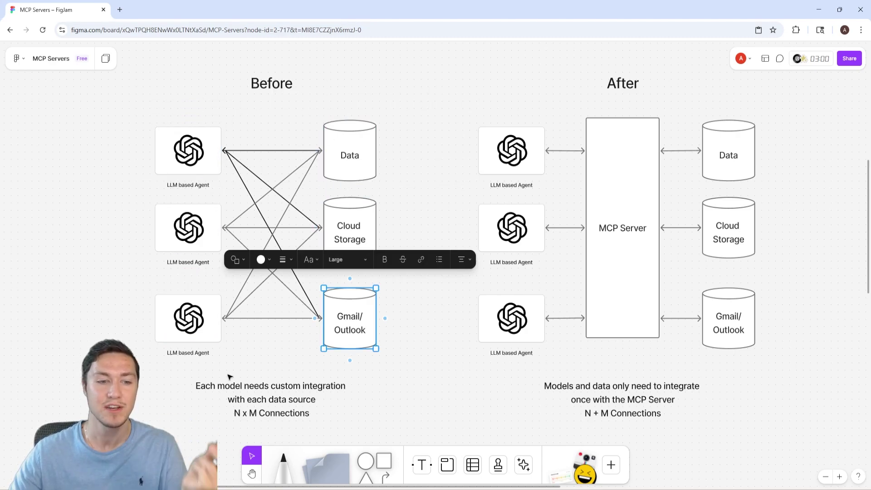
{"action": "left_click", "coordinate": [117, 127]}
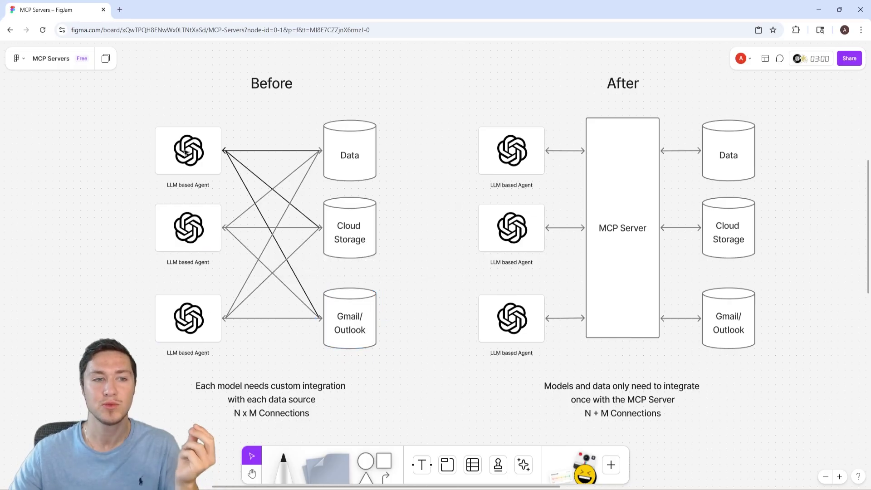
{"action": "left_click", "coordinate": [182, 164]}
{"action": "key", "text": "Escape"}
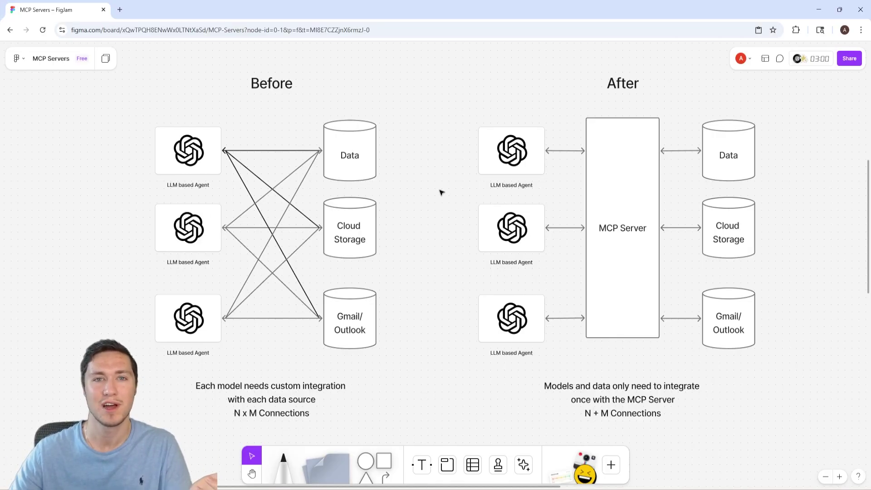
{"action": "scroll", "coordinate": [427, 186], "scroll_direction": "right", "scroll_amount": 1}
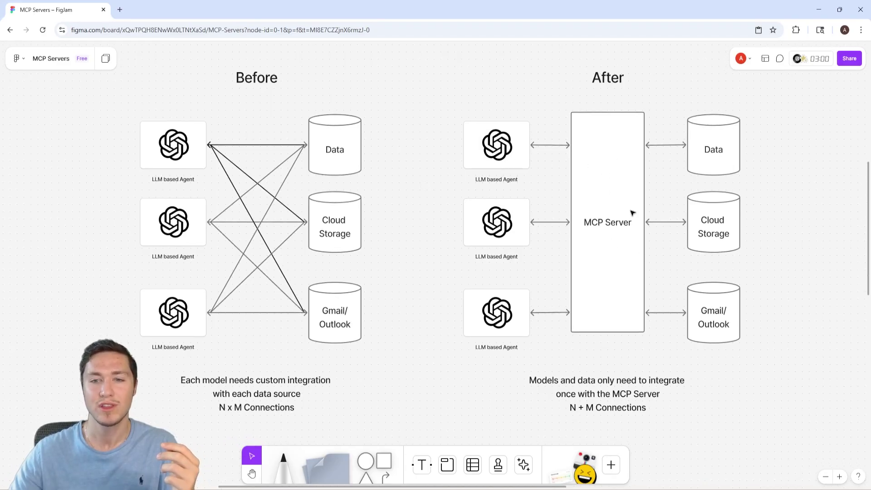
{"action": "left_click_drag", "start_coordinate": [795, 112], "coordinate": [686, 347]}
{"action": "left_click", "coordinate": [820, 215]}
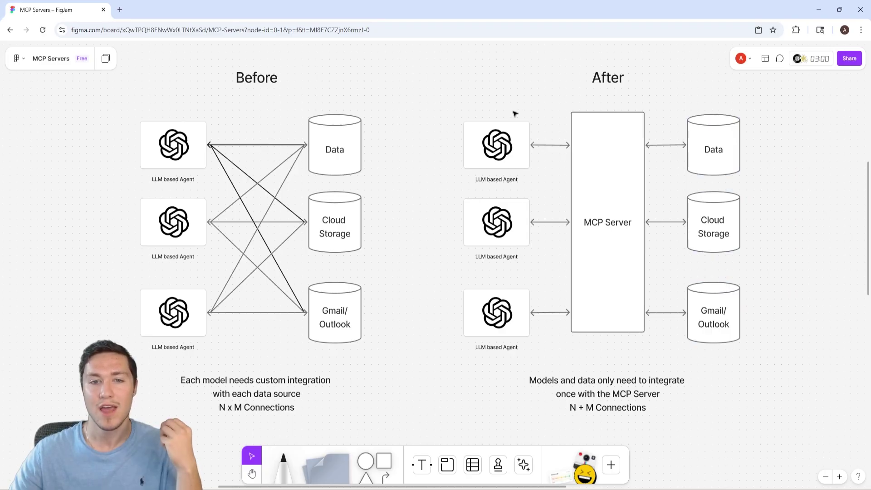
{"action": "left_click_drag", "start_coordinate": [517, 112], "coordinate": [509, 338]}
{"action": "left_click", "coordinate": [451, 317]}
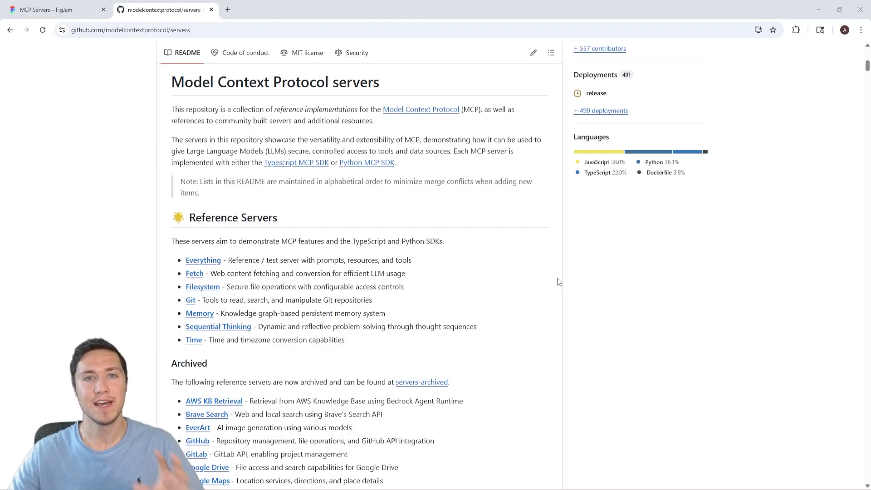
- Scroll the servers README into the official integrations, then return to the MCP Servers FigJam board
{"action": "scroll", "coordinate": [539, 281], "scroll_direction": "down", "scroll_amount": 8}
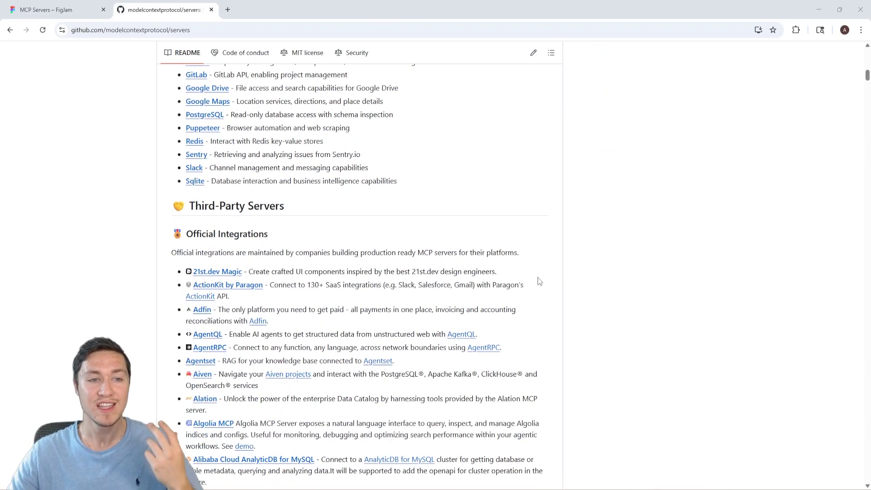
{"action": "scroll", "coordinate": [538, 280], "scroll_direction": "down", "scroll_amount": 4}
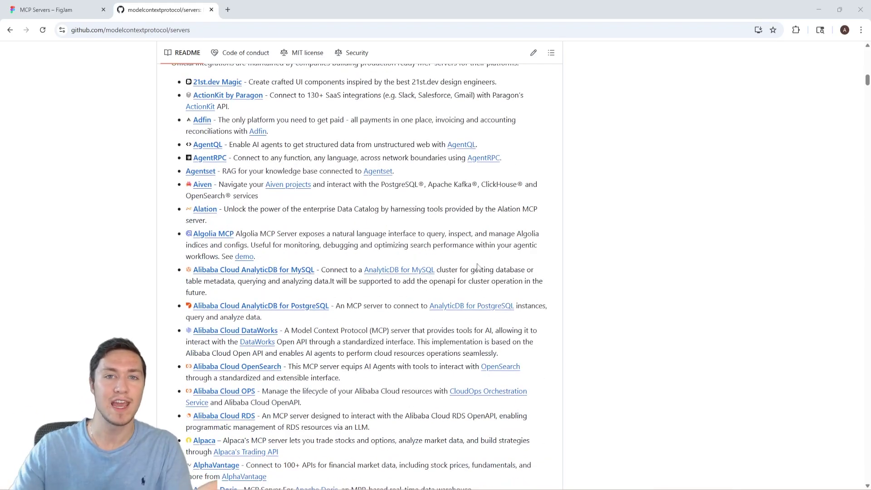
{"action": "scroll", "coordinate": [88, 196], "scroll_direction": "down", "scroll_amount": 5}
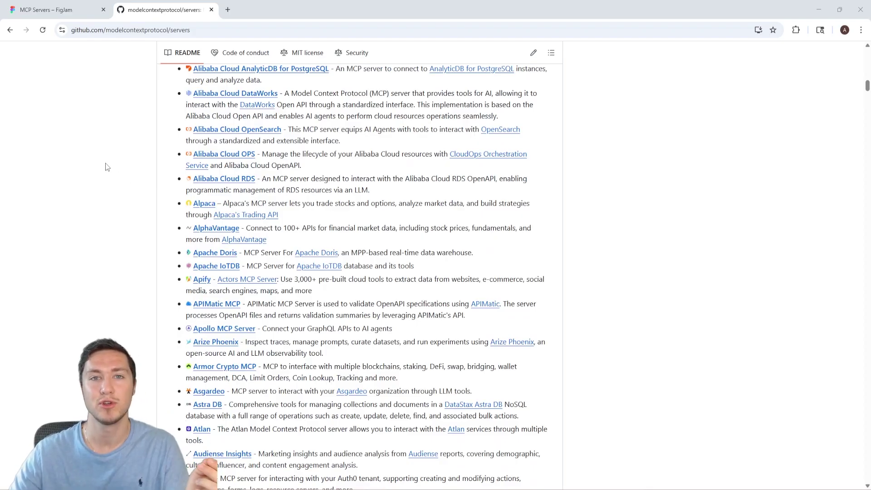
{"action": "left_click", "coordinate": [45, 10]}
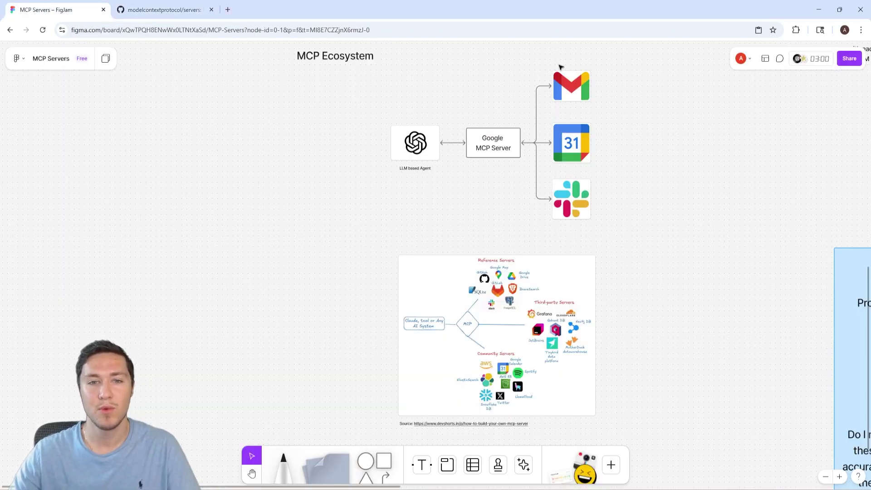
- Highlight the Gmail, Calendar and Slack icons in the Google MCP Server diagram
{"action": "scroll", "coordinate": [555, 68], "scroll_direction": "up", "scroll_amount": 5}
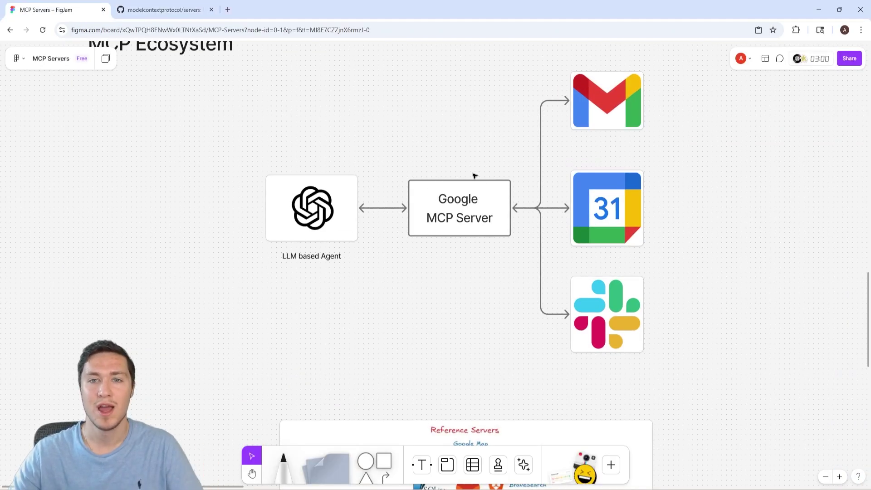
{"action": "left_click_drag", "start_coordinate": [681, 80], "coordinate": [579, 354]}
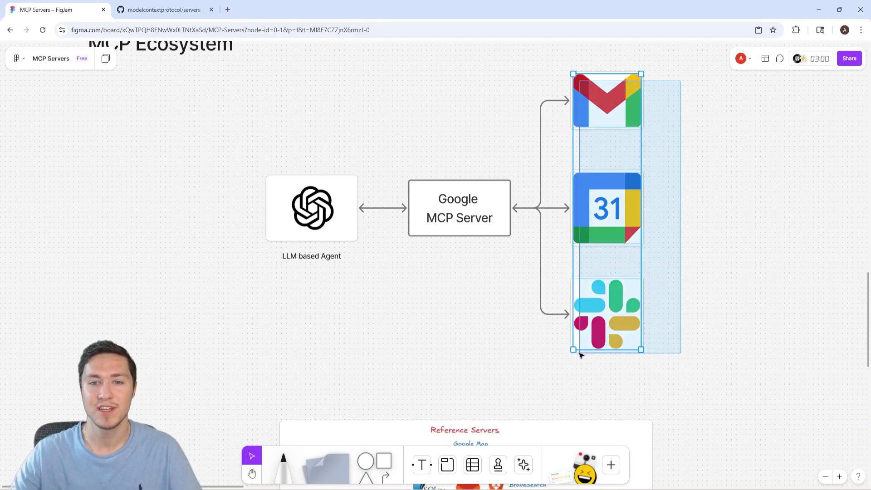
{"action": "left_click", "coordinate": [732, 293]}
{"action": "left_click", "coordinate": [615, 108]}
{"action": "left_click", "coordinate": [626, 220]}
{"action": "left_click", "coordinate": [618, 313]}
{"action": "left_click", "coordinate": [735, 199]}
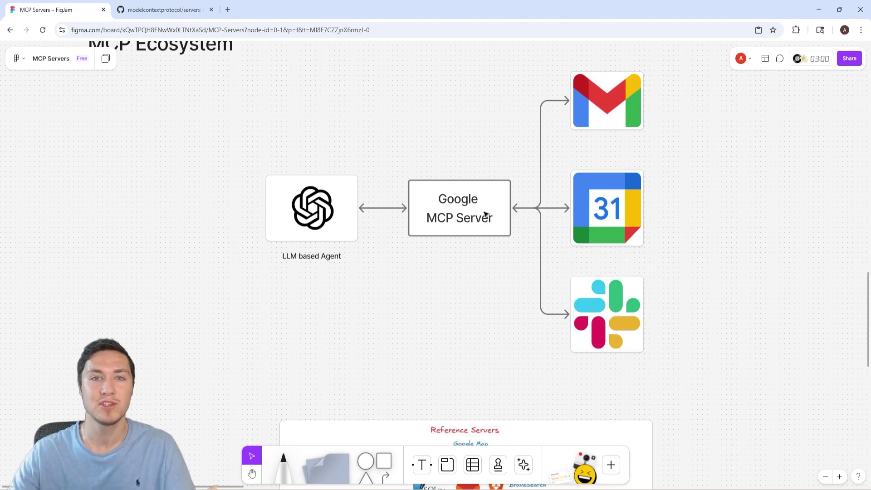
- Scroll down to the reference, third-party and community servers overview
{"action": "scroll", "coordinate": [455, 358], "scroll_direction": "down", "scroll_amount": 6}
{"action": "scroll", "coordinate": [460, 316], "scroll_direction": "down", "scroll_amount": 1}
{"action": "scroll", "coordinate": [471, 274], "scroll_direction": "up", "scroll_amount": 2, "text": "ctrl"}
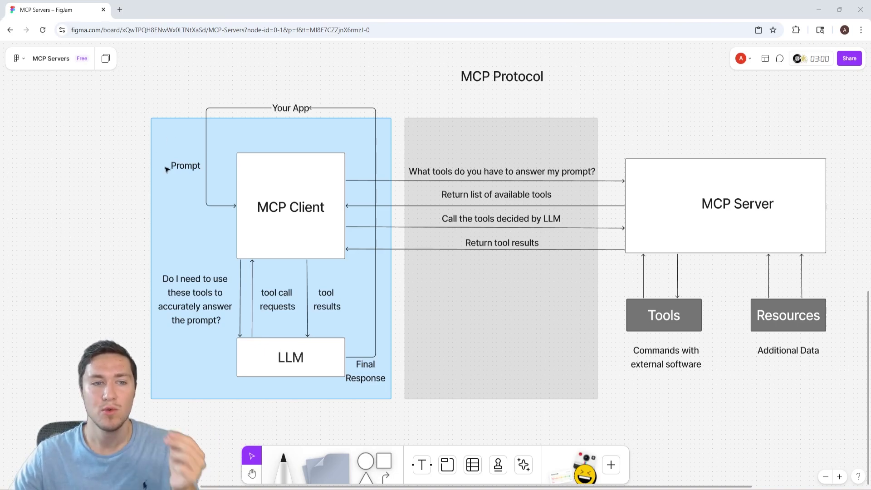
- Point out the MCP Client box in the MCP Protocol diagram, then deselect it
{"action": "left_click", "coordinate": [319, 179]}
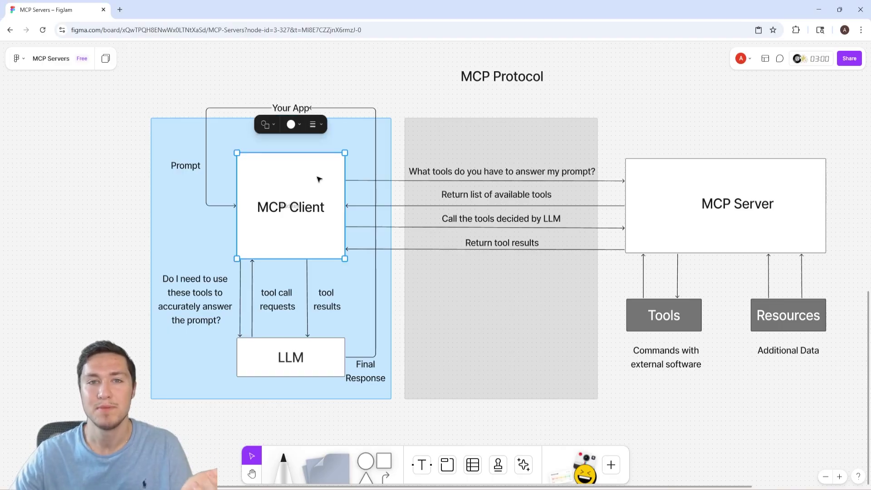
{"action": "key", "text": "Escape"}
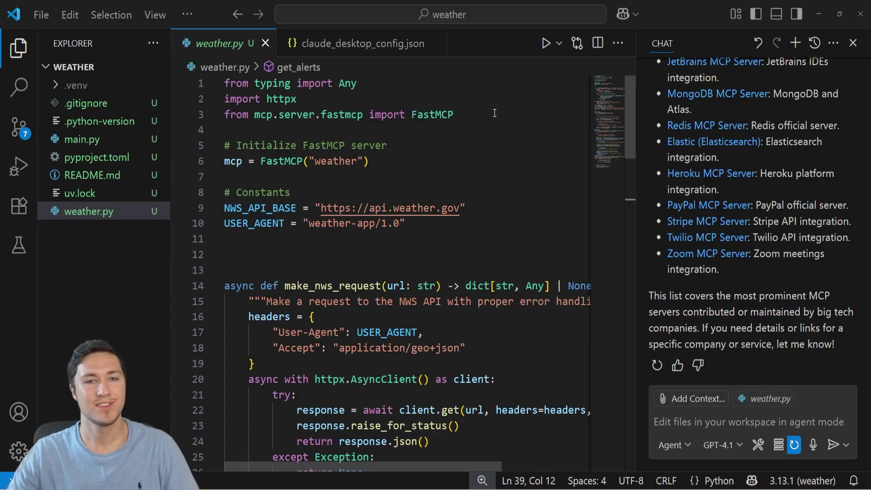
{"action": "left_click_drag", "start_coordinate": [454, 114], "coordinate": [237, 115]}
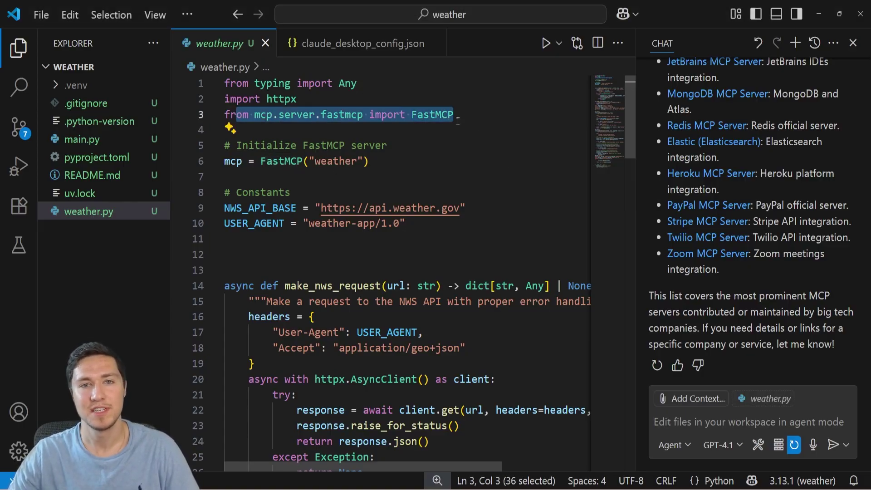
{"action": "left_click", "coordinate": [476, 114]}
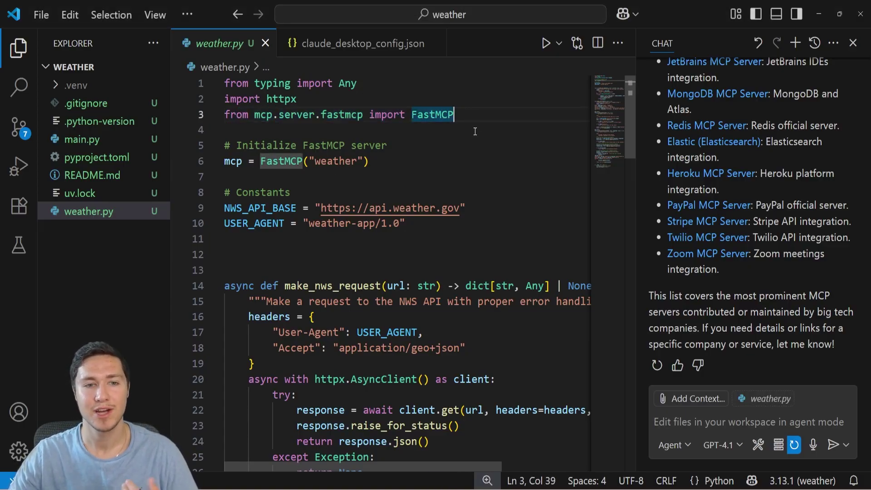
{"action": "scroll", "coordinate": [476, 135], "scroll_direction": "down", "scroll_amount": 1}
{"action": "scroll", "coordinate": [477, 133], "scroll_direction": "down", "scroll_amount": 4}
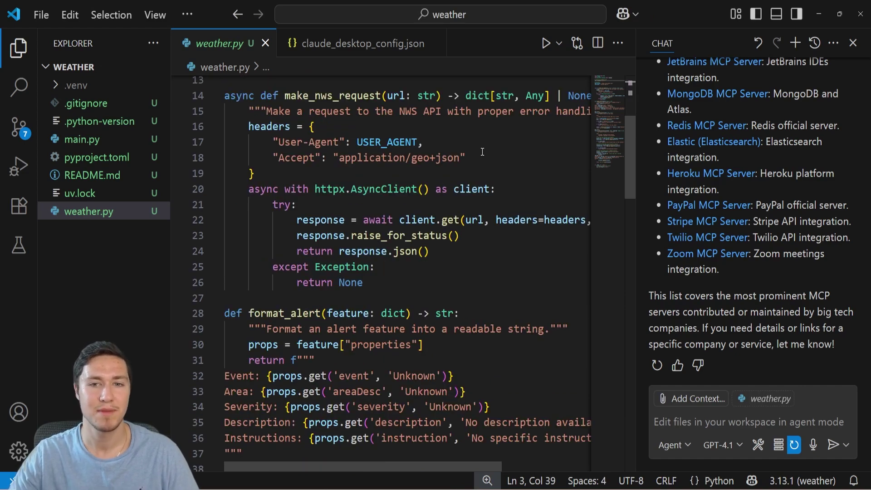
{"action": "scroll", "coordinate": [482, 153], "scroll_direction": "up", "scroll_amount": 4}
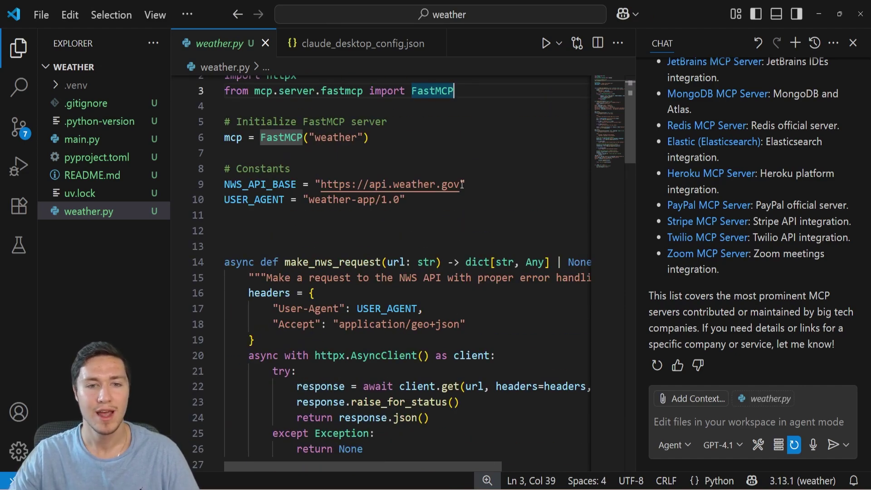
{"action": "left_click_drag", "start_coordinate": [464, 186], "coordinate": [370, 186]}
{"action": "left_click", "coordinate": [569, 205]}
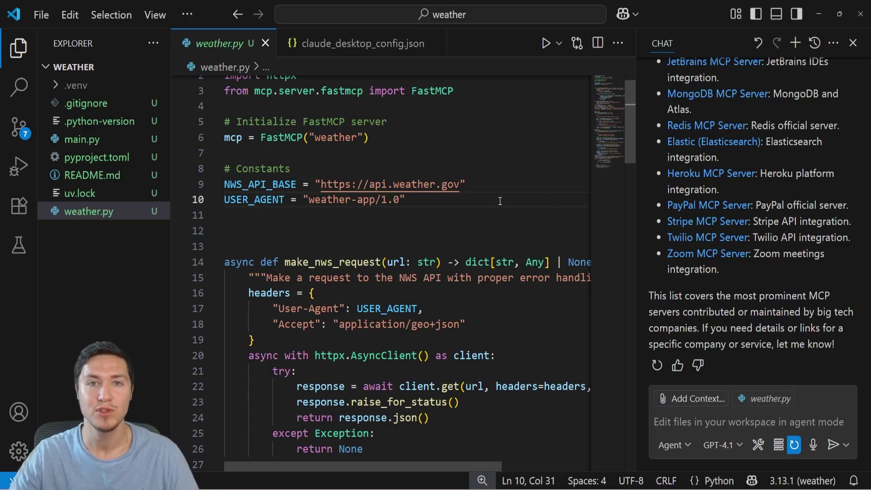
{"action": "key", "text": "shift+Down"}
{"action": "key", "text": "shift+Down"}
{"action": "key", "text": "shift+Down"}
{"action": "key", "text": "shift+Down"}
{"action": "key", "text": "shift+Down"}
{"action": "key", "text": "shift+Down"}
{"action": "key", "text": "shift+Down"}
{"action": "key", "text": "shift+Down"}
{"action": "key", "text": "shift+Down"}
{"action": "key", "text": "shift+Down"}
{"action": "key", "text": "shift+Down"}
{"action": "key", "text": "shift+Down"}
{"action": "key", "text": "shift+Down"}
{"action": "key", "text": "shift+Down"}
{"action": "key", "text": "shift+Down"}
{"action": "key", "text": "shift+Down"}
{"action": "key", "text": "shift+Down"}
{"action": "key", "text": "shift+Down"}
{"action": "key", "text": "shift+Down"}
{"action": "key", "text": "shift+Down"}
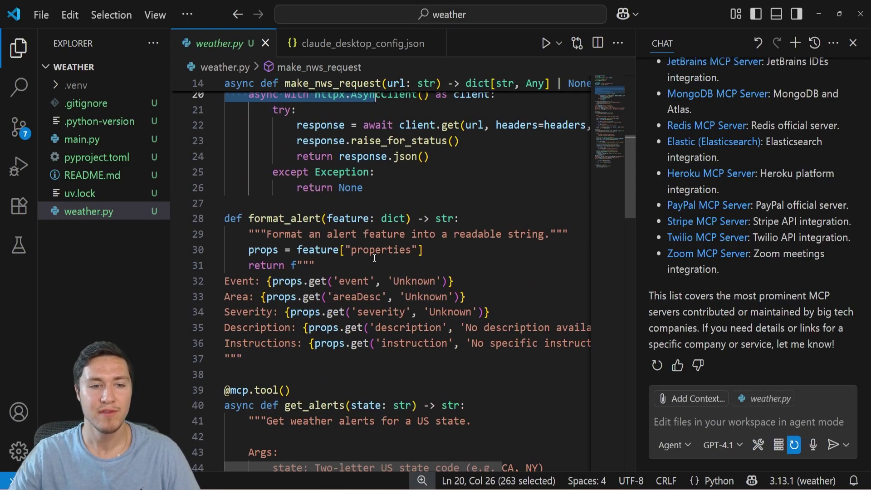
{"action": "scroll", "coordinate": [472, 227], "scroll_direction": "up", "scroll_amount": 6}
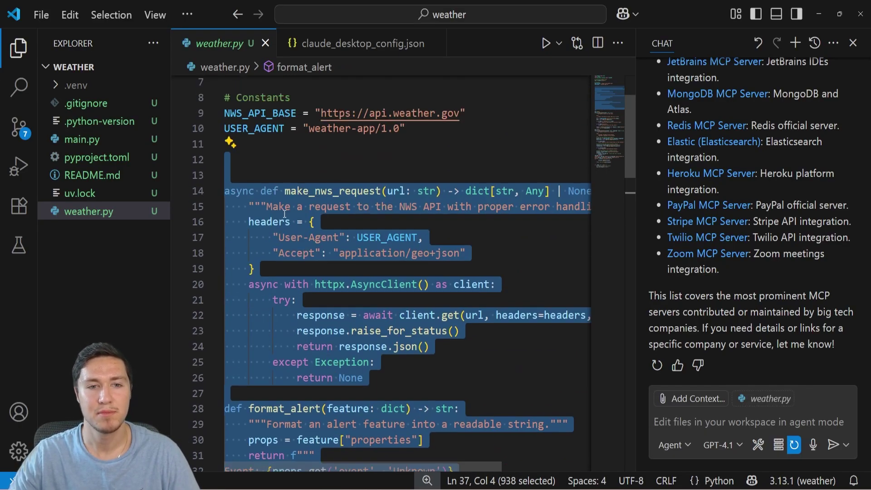
{"action": "scroll", "coordinate": [342, 265], "scroll_direction": "down", "scroll_amount": 2}
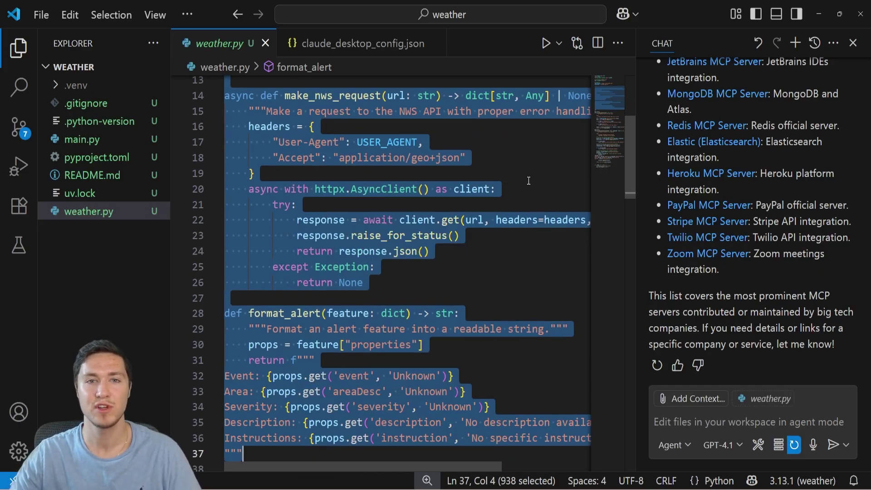
{"action": "scroll", "coordinate": [507, 209], "scroll_direction": "down", "scroll_amount": 8}
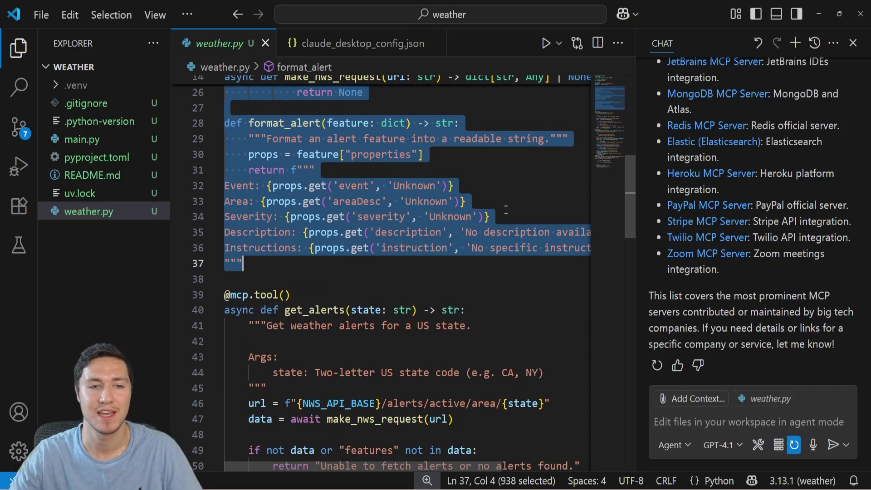
{"action": "left_click", "coordinate": [315, 108]}
{"action": "left_click", "coordinate": [322, 144]}
{"action": "double_click", "coordinate": [321, 143]}
{"action": "scroll", "coordinate": [321, 141], "scroll_direction": "down", "scroll_amount": 3}
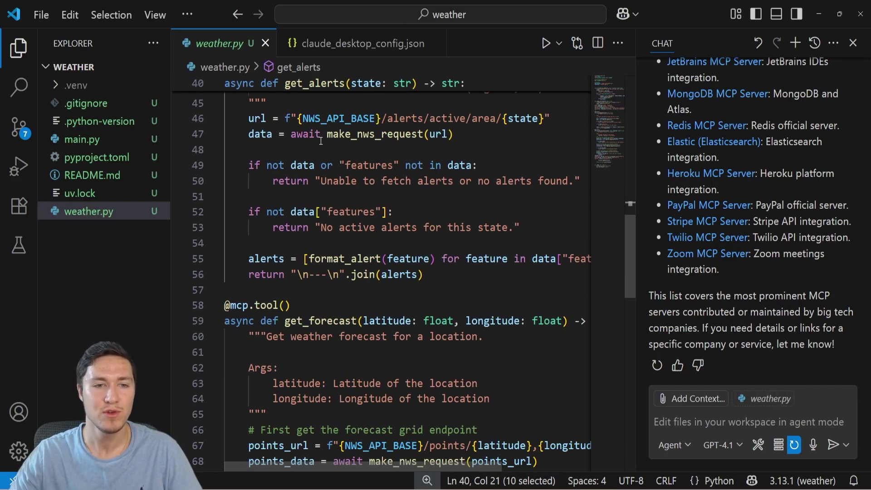
{"action": "double_click", "coordinate": [321, 321]}
{"action": "scroll", "coordinate": [320, 321], "scroll_direction": "up", "scroll_amount": 2}
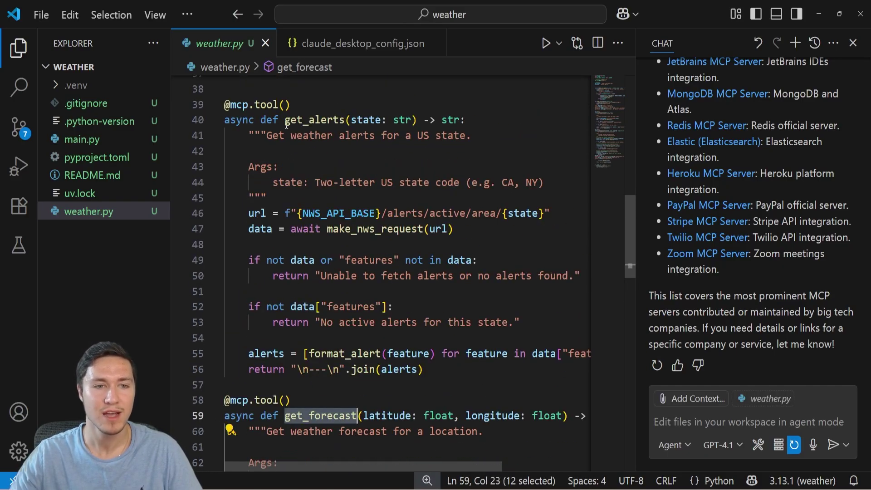
{"action": "left_click_drag", "start_coordinate": [291, 105], "coordinate": [214, 107]}
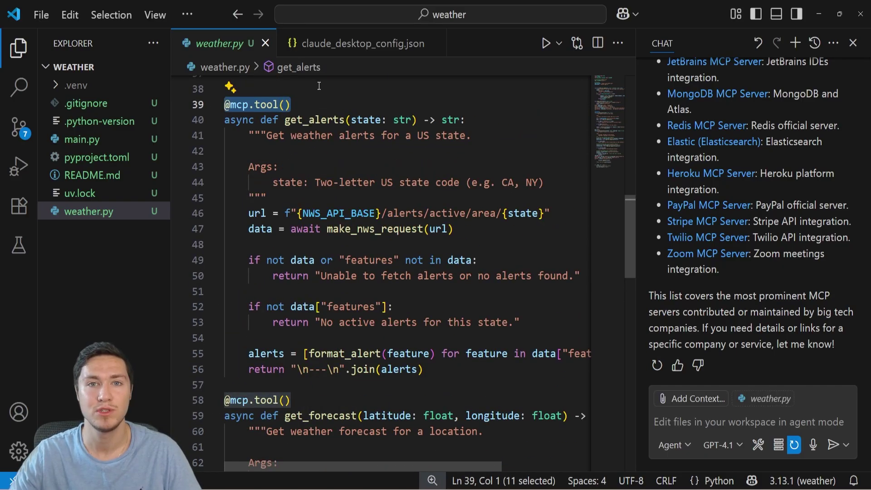
{"action": "left_click", "coordinate": [308, 100]}
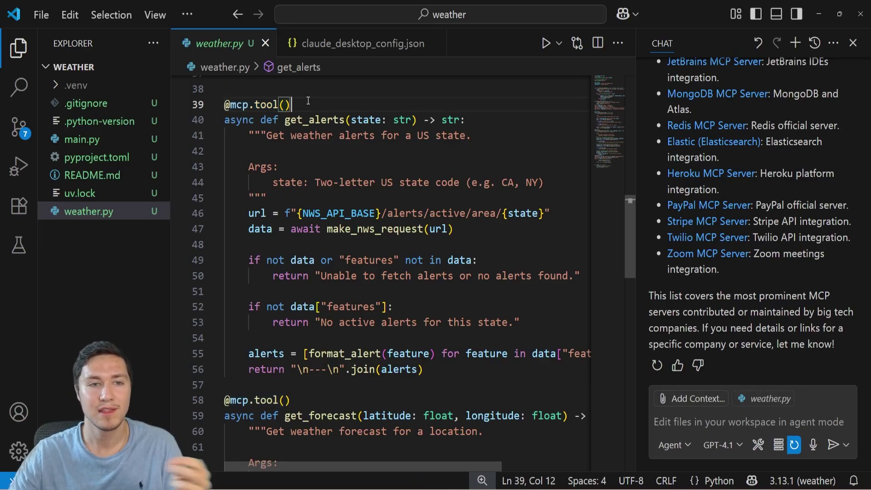
{"action": "double_click", "coordinate": [291, 120]}
{"action": "left_click", "coordinate": [312, 415]}
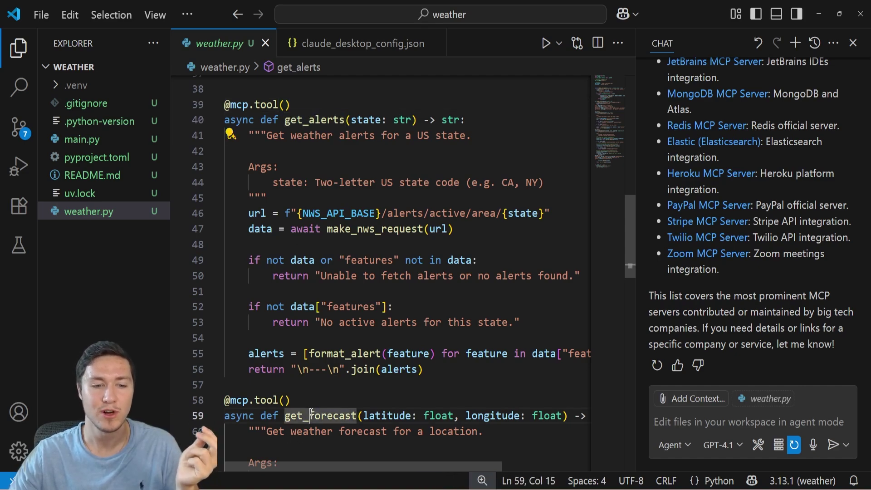
{"action": "double_click", "coordinate": [311, 414]}
{"action": "scroll", "coordinate": [336, 149], "scroll_direction": "down", "scroll_amount": 1}
{"action": "scroll", "coordinate": [337, 149], "scroll_direction": "up", "scroll_amount": 1}
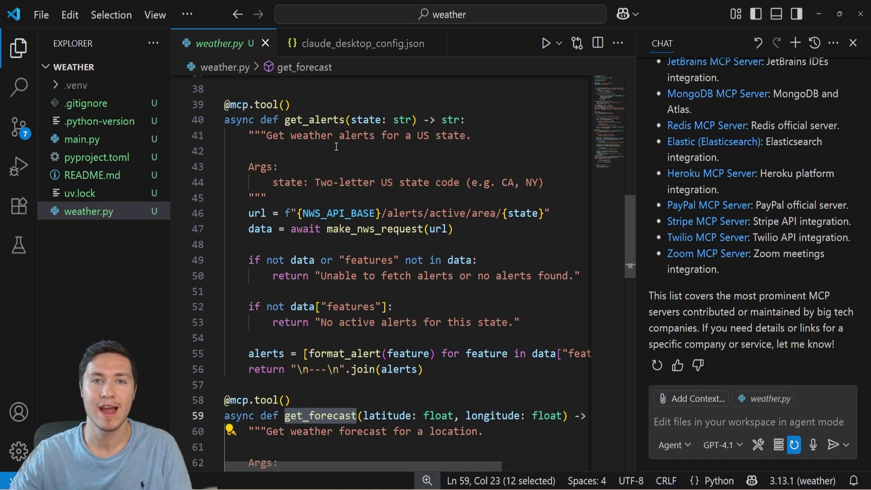
- Glance at main.py and weather.py, then bring up claude_desktop_config.json alongside Claude Desktop
{"action": "left_click", "coordinate": [111, 140]}
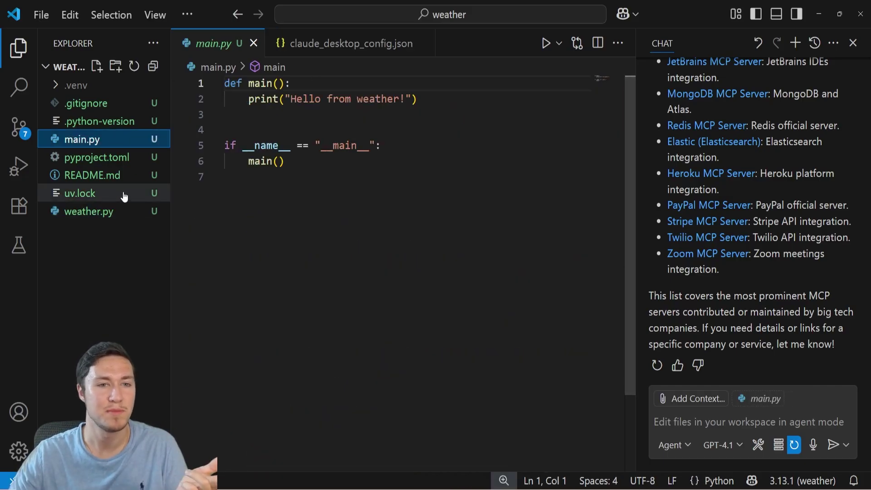
{"action": "left_click", "coordinate": [95, 212]}
{"action": "left_click", "coordinate": [356, 45]}
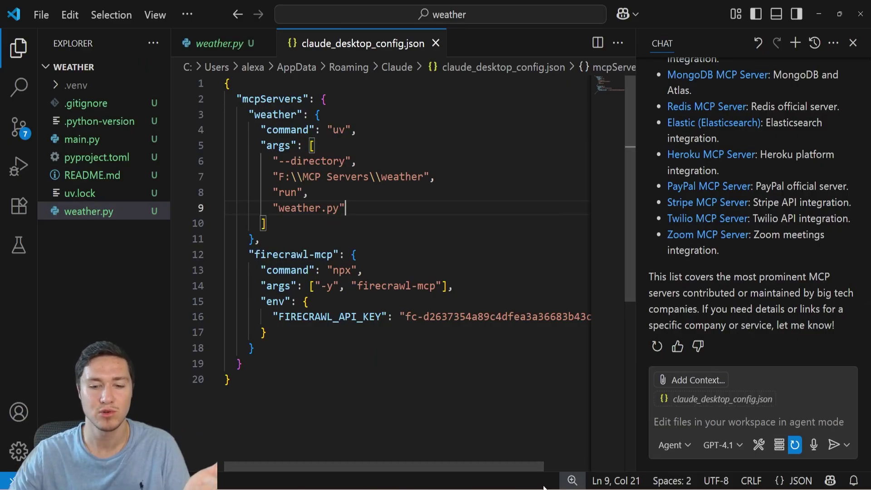
{"action": "key", "text": "alt+Tab"}
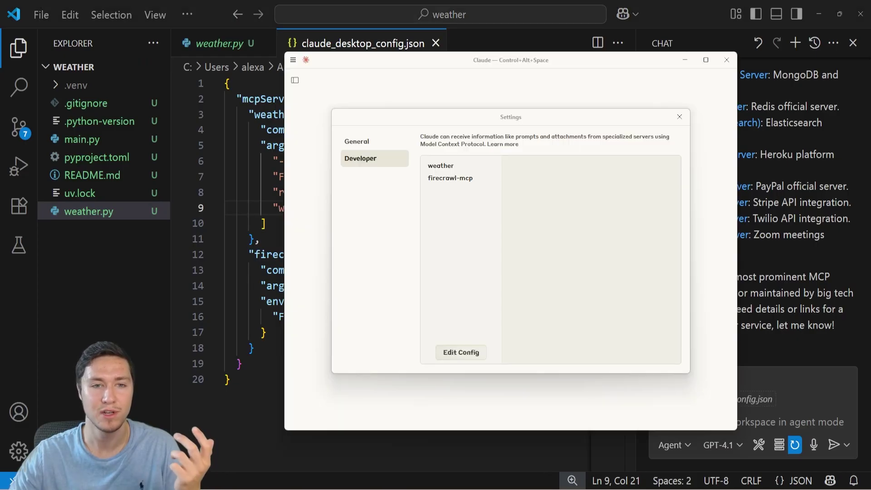
{"action": "left_click", "coordinate": [672, 5]}
- Highlight the weather server entry's command, args and directory lines in the config
{"action": "left_click", "coordinate": [366, 95]}
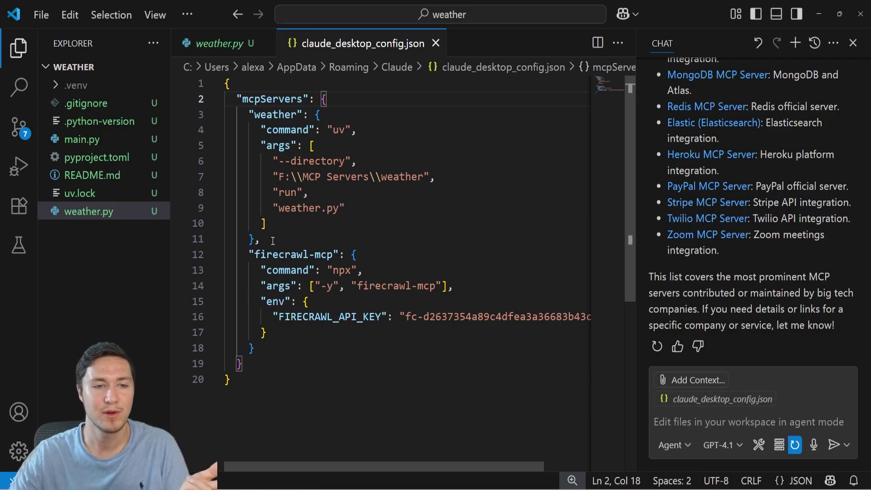
{"action": "left_click_drag", "start_coordinate": [273, 241], "coordinate": [226, 115]}
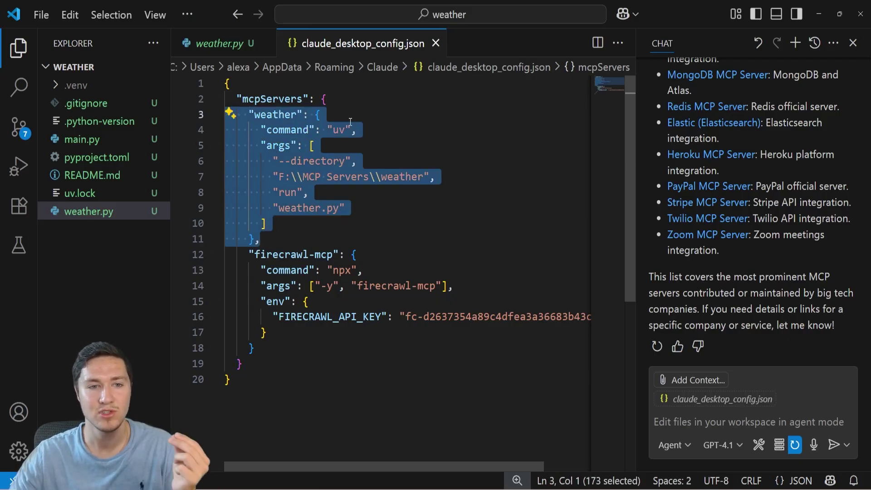
{"action": "double_click", "coordinate": [307, 130]}
{"action": "left_click_drag", "start_coordinate": [225, 161], "coordinate": [273, 161]}
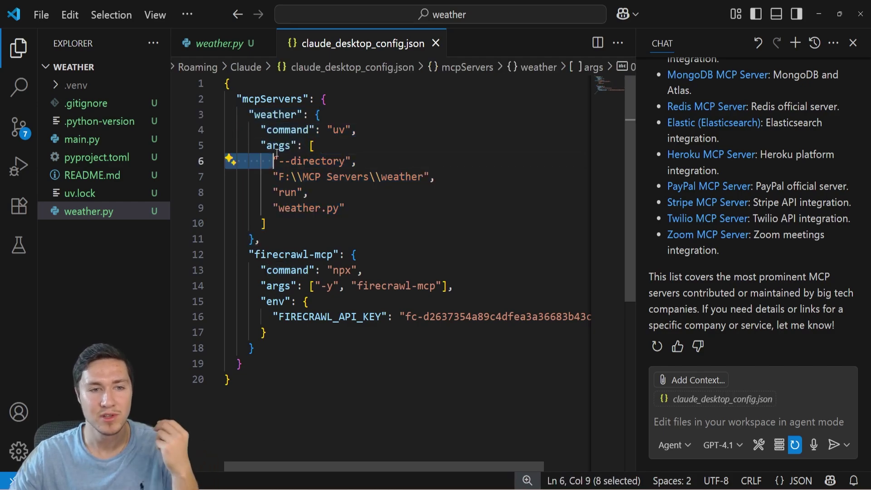
{"action": "double_click", "coordinate": [278, 146]}
{"action": "left_click_drag", "start_coordinate": [262, 239], "coordinate": [180, 118]}
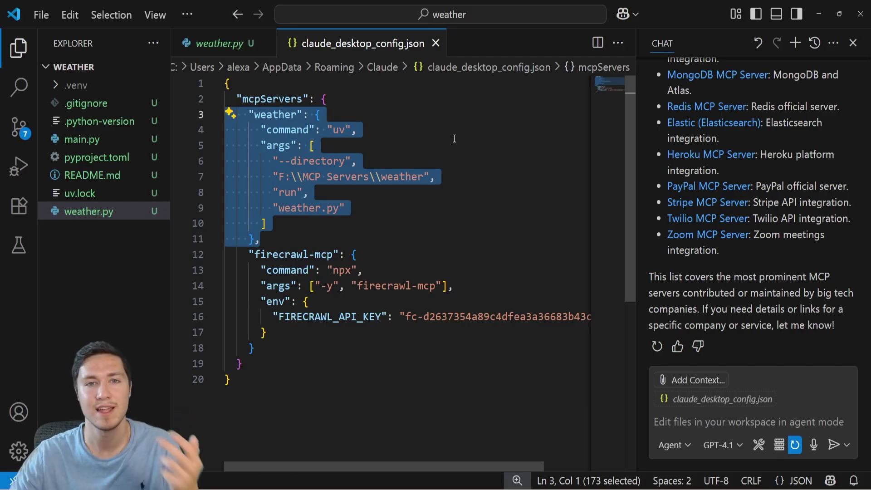
{"action": "key", "text": "Left"}
{"action": "key", "text": "Left"}
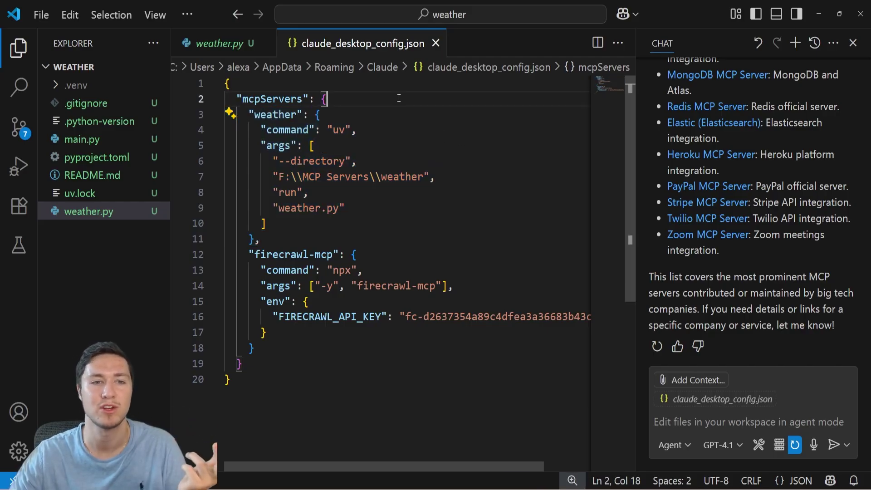
- Confirm the weather server is running, then send the New York weather and lunch-outfit question
{"action": "key", "text": "alt+Tab"}
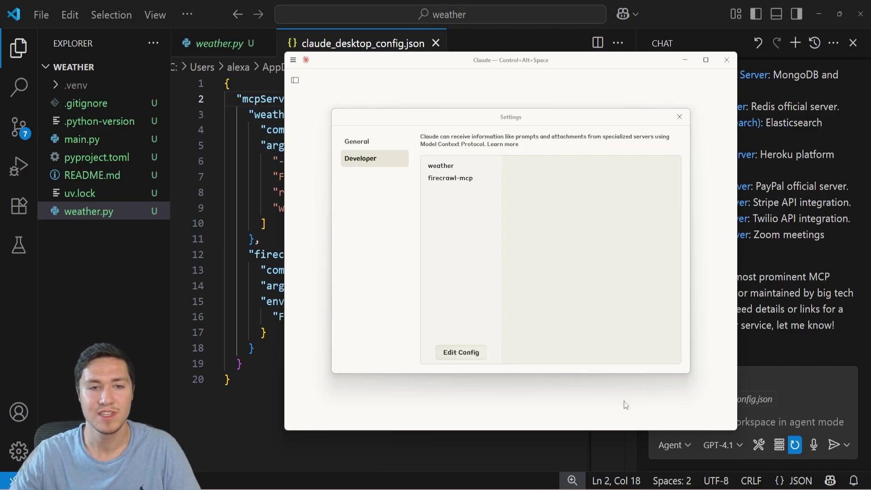
{"action": "left_click", "coordinate": [461, 166]}
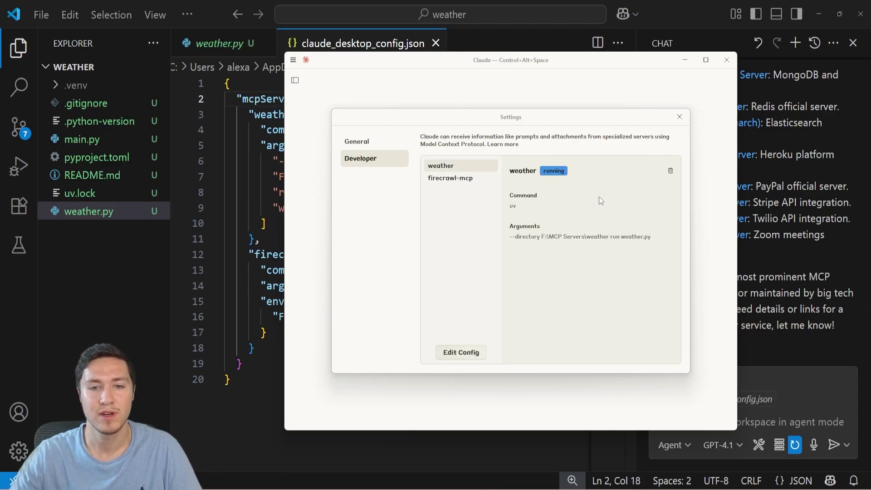
{"action": "left_click", "coordinate": [678, 118]}
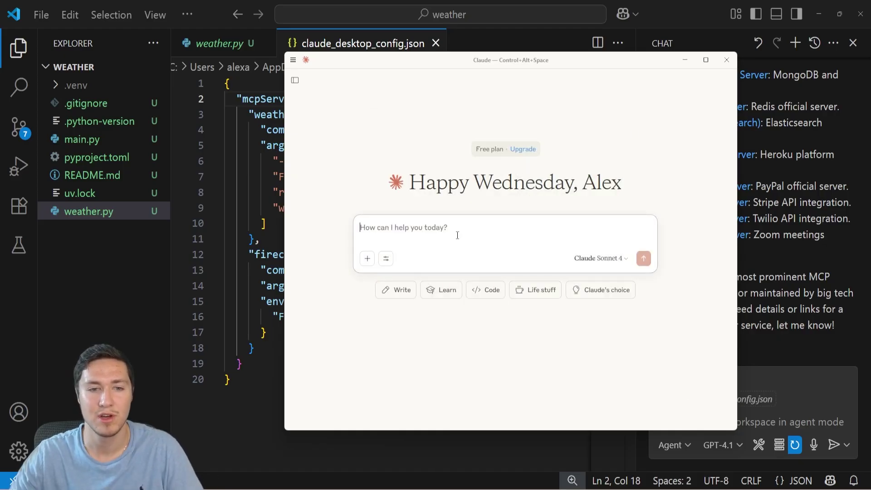
{"action": "type", "text": "what is the weather in new york city right now and what should I wear to lunch?"}
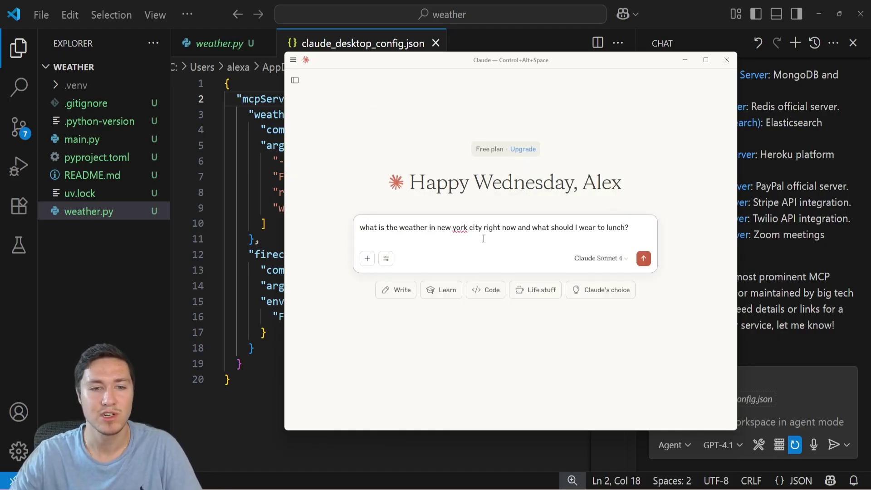
{"action": "left_click", "coordinate": [644, 259]}
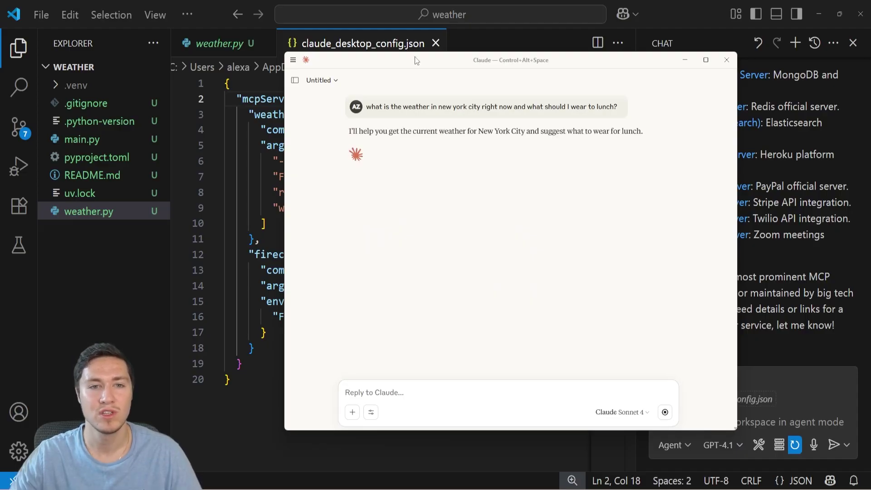
- Expand the get_forecast call and highlight the request's latitude and longitude values
{"action": "left_click_drag", "start_coordinate": [417, 60], "coordinate": [513, 59]}
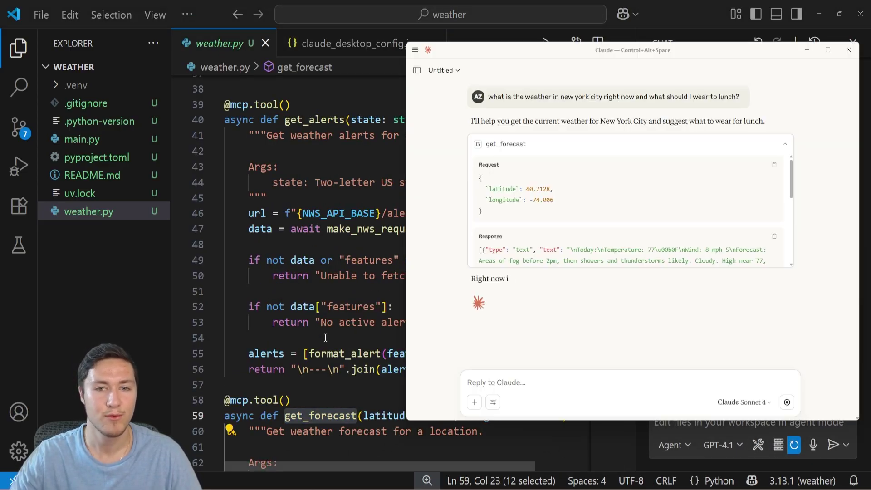
{"action": "scroll", "coordinate": [341, 285], "scroll_direction": "down", "scroll_amount": 1}
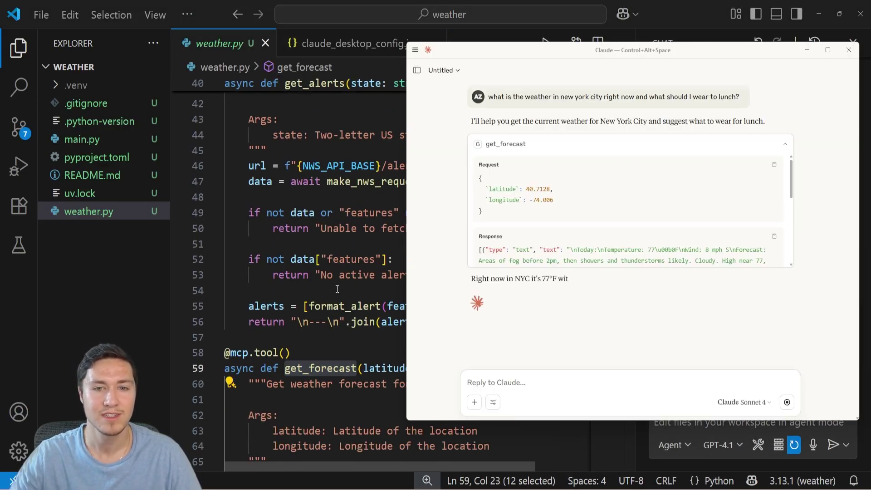
{"action": "scroll", "coordinate": [341, 285], "scroll_direction": "up", "scroll_amount": 1}
{"action": "left_click", "coordinate": [540, 144]}
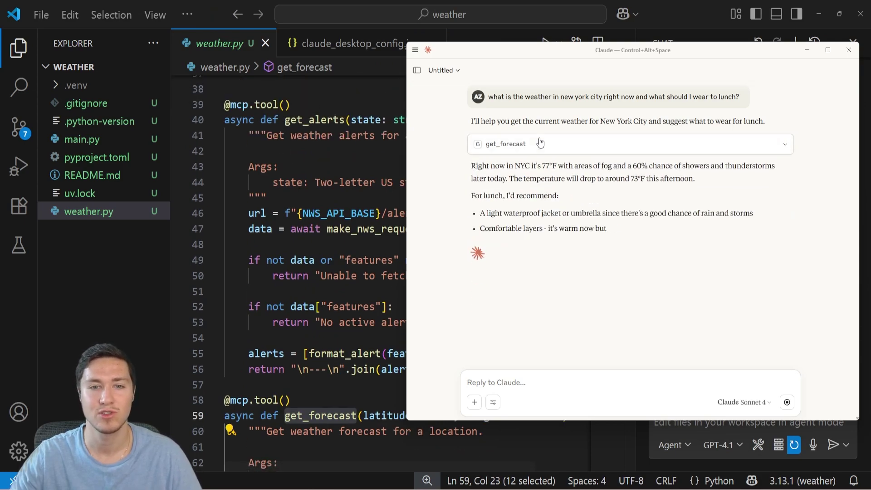
{"action": "left_click", "coordinate": [539, 144]}
{"action": "scroll", "coordinate": [302, 200], "scroll_direction": "down", "scroll_amount": 3}
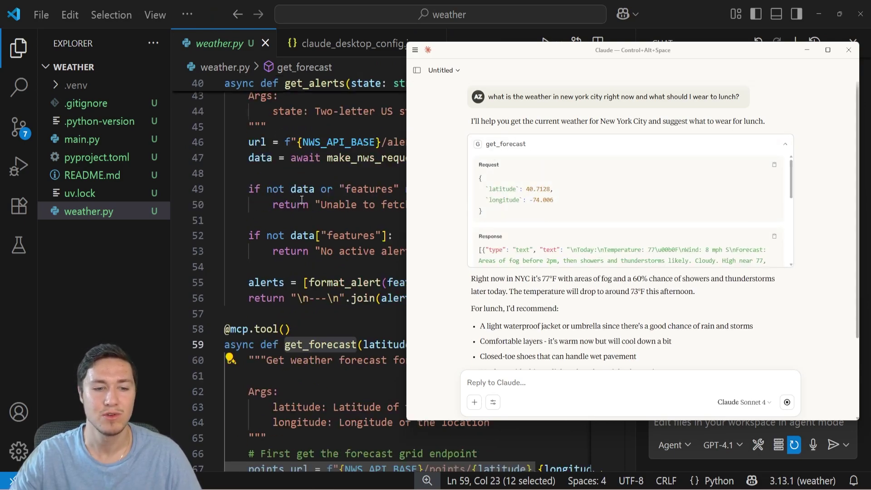
{"action": "scroll", "coordinate": [302, 199], "scroll_direction": "down", "scroll_amount": 3}
{"action": "left_click_drag", "start_coordinate": [505, 49], "coordinate": [365, 160]}
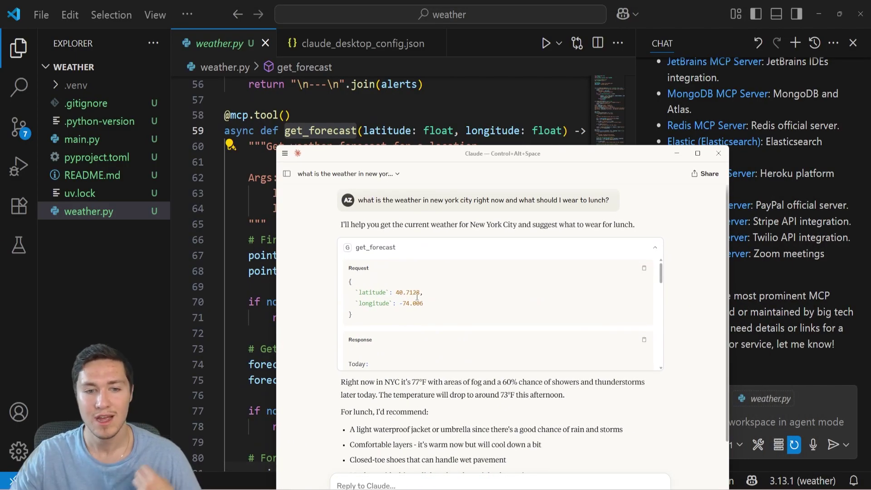
{"action": "left_click_drag", "start_coordinate": [419, 303], "coordinate": [349, 282]}
- Highlight today's forecast in the tool response and the answer's first paragraph
{"action": "left_click_drag", "start_coordinate": [443, 163], "coordinate": [557, 83]}
{"action": "scroll", "coordinate": [558, 184], "scroll_direction": "down", "scroll_amount": 5}
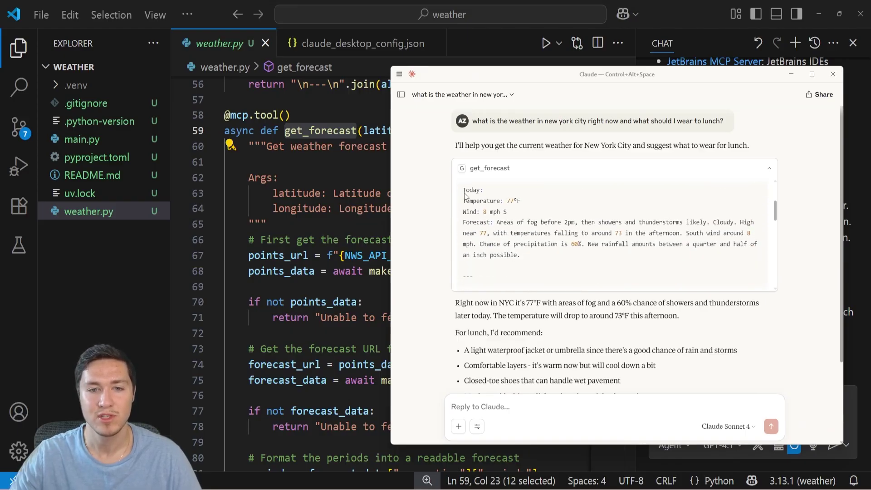
{"action": "left_click_drag", "start_coordinate": [483, 212], "coordinate": [535, 269]}
{"action": "left_click", "coordinate": [568, 215]}
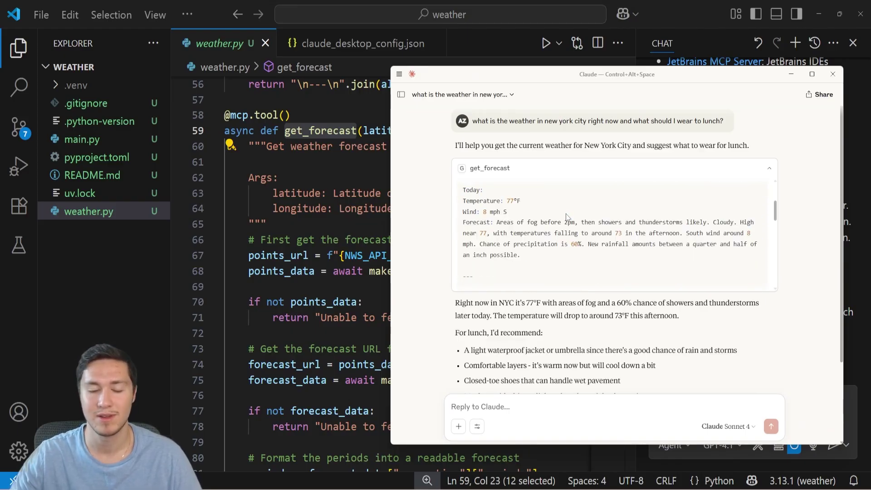
{"action": "scroll", "coordinate": [567, 216], "scroll_direction": "down", "scroll_amount": 5}
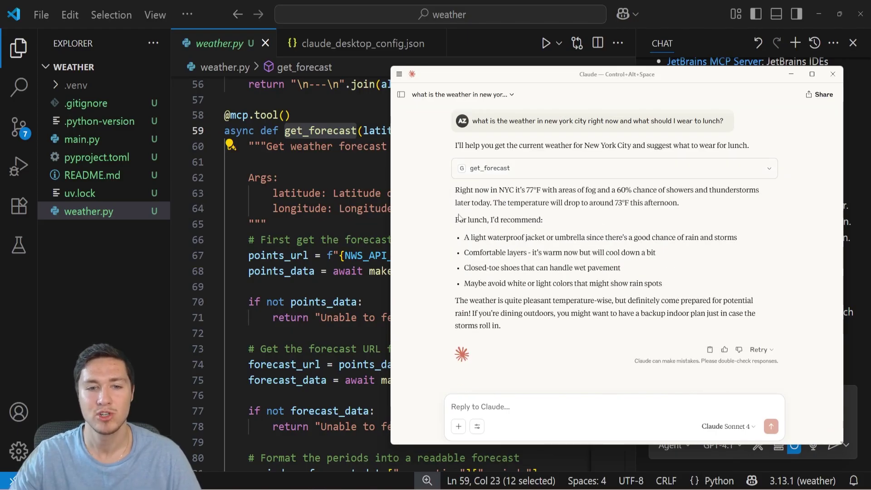
{"action": "left_click_drag", "start_coordinate": [455, 190], "coordinate": [549, 227]}
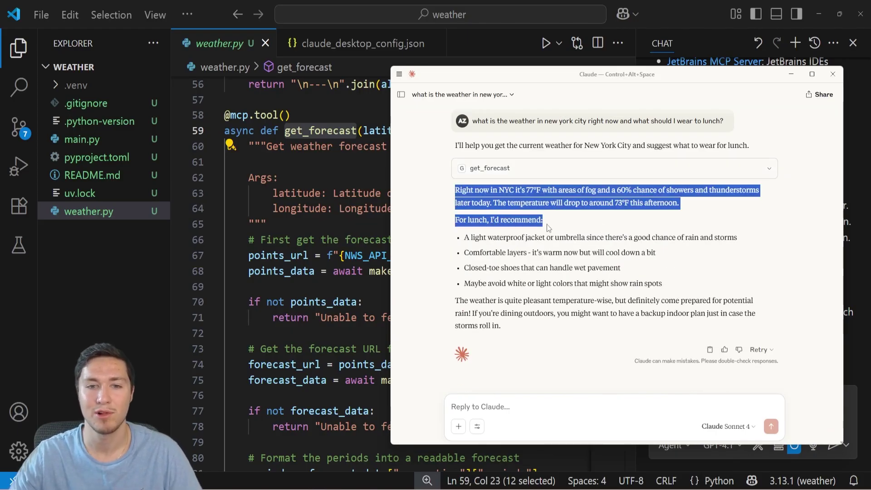
{"action": "left_click_drag", "start_coordinate": [455, 190], "coordinate": [679, 204]}
{"action": "left_click", "coordinate": [729, 226]}
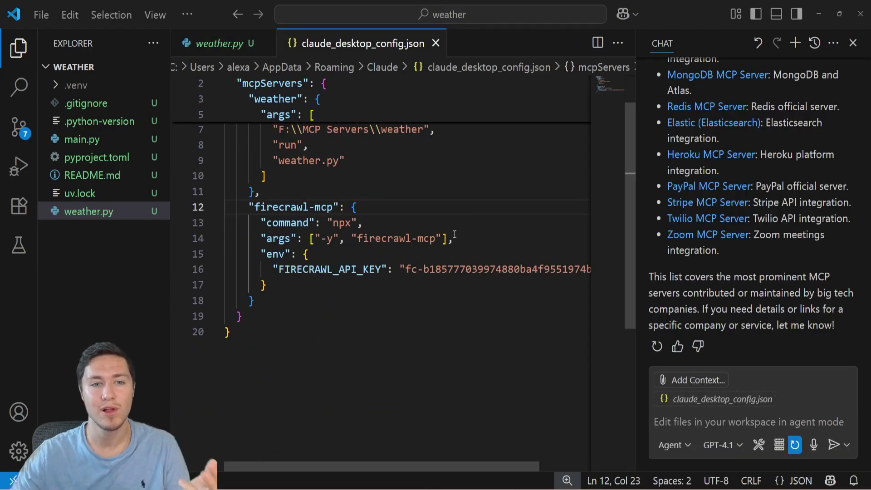
- Highlight the firecrawl-mcp block, then show the firecrawl-mcp-server GitHub page full screen
{"action": "left_click", "coordinate": [415, 212]}
{"action": "left_click_drag", "start_coordinate": [299, 297], "coordinate": [226, 207]}
{"action": "left_click", "coordinate": [428, 207]}
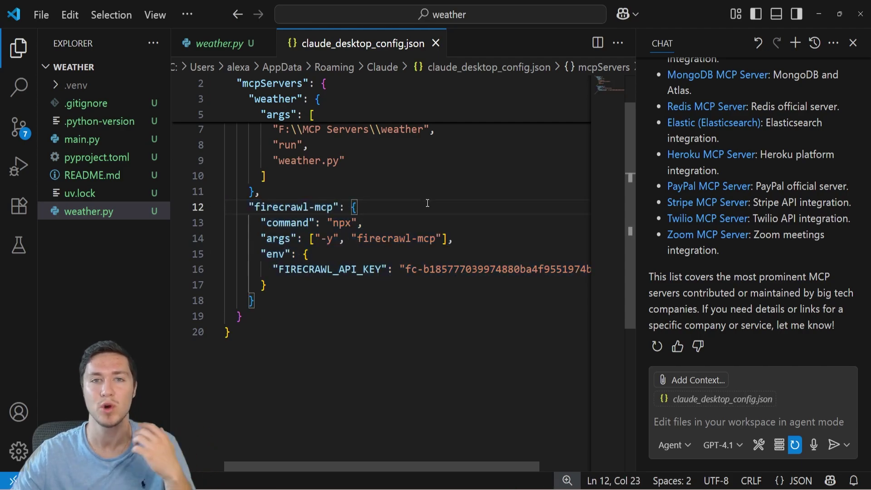
{"action": "key", "text": "alt+Tab"}
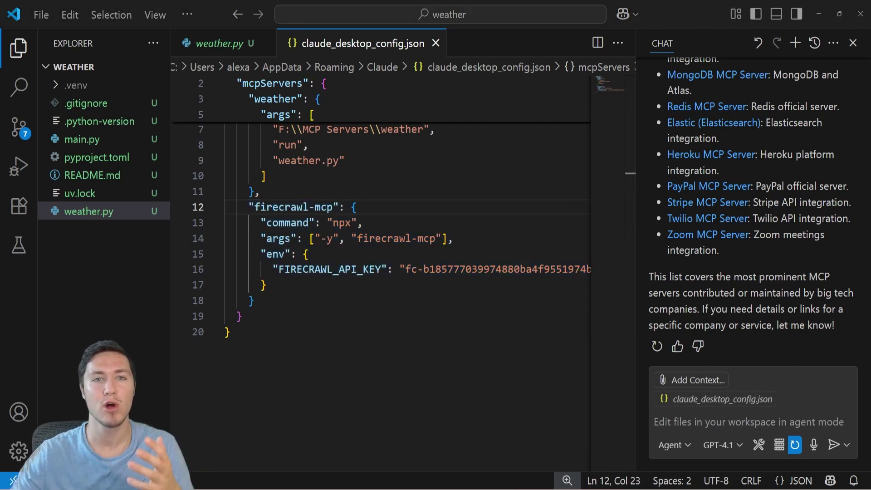
{"action": "left_click_drag", "start_coordinate": [429, 132], "coordinate": [429, 3]}
- Review the README's 'Running on Cursor' firecrawl-mcp JSON, then minimize Chrome to return to VS Code
{"action": "scroll", "coordinate": [42, 204], "scroll_direction": "down", "scroll_amount": 18}
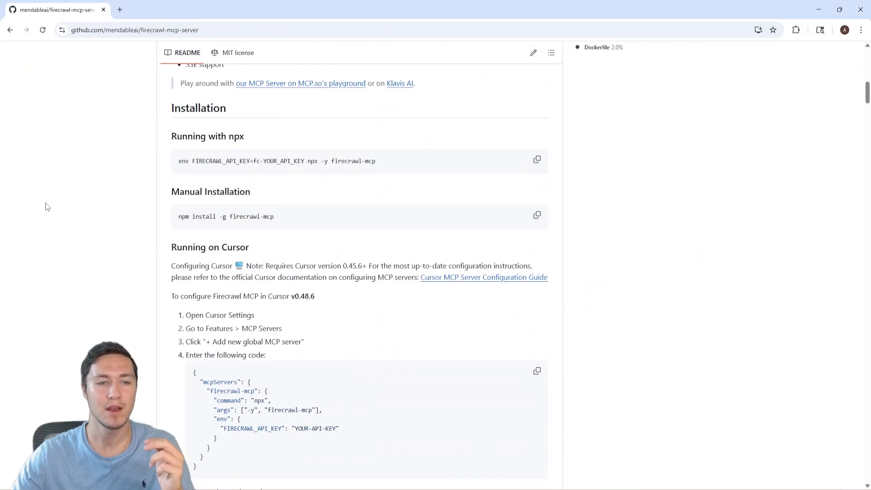
{"action": "scroll", "coordinate": [379, 226], "scroll_direction": "down", "scroll_amount": 2}
{"action": "scroll", "coordinate": [237, 86], "scroll_direction": "up", "scroll_amount": 1}
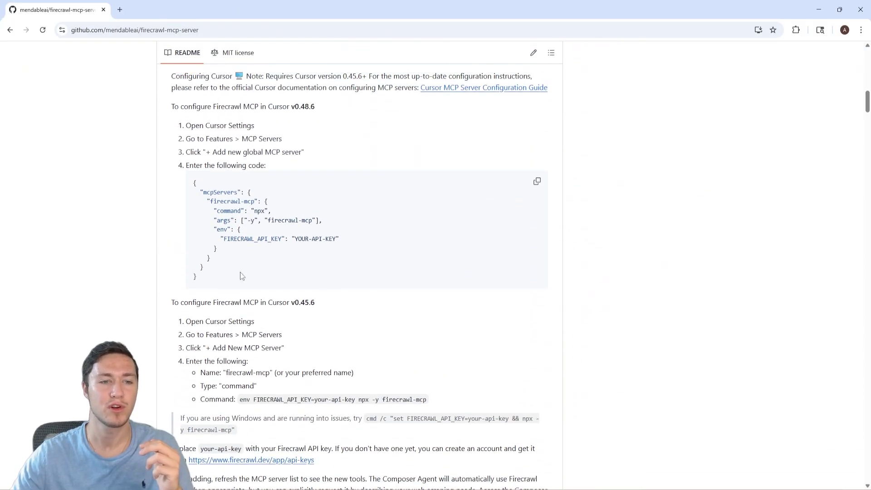
{"action": "left_click_drag", "start_coordinate": [228, 279], "coordinate": [194, 183]}
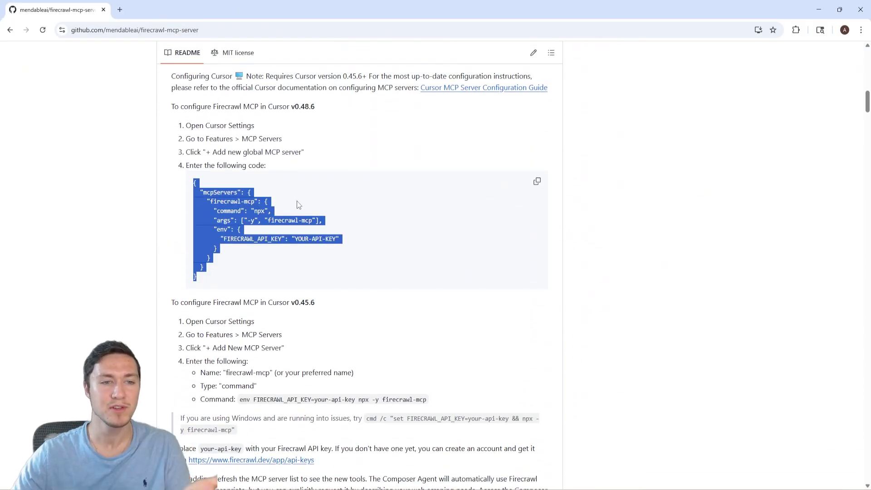
{"action": "left_click", "coordinate": [501, 214]}
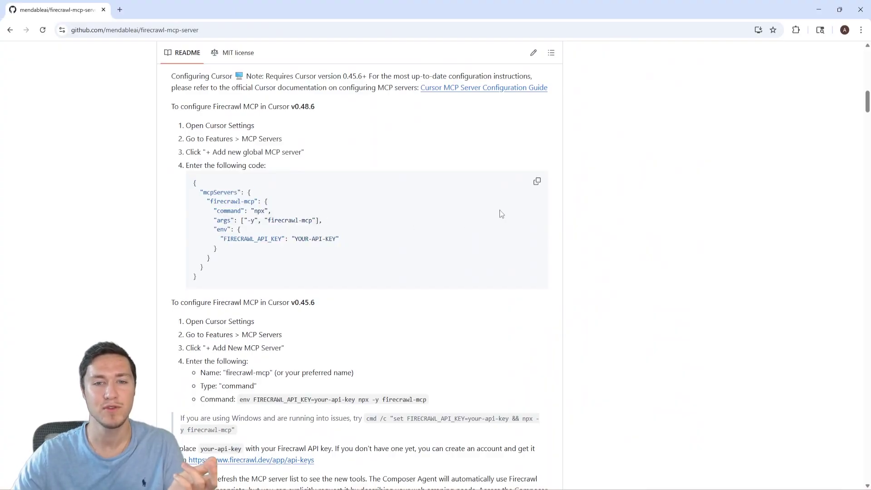
{"action": "left_click_drag", "start_coordinate": [208, 281], "coordinate": [190, 184]}
{"action": "left_click", "coordinate": [432, 207]}
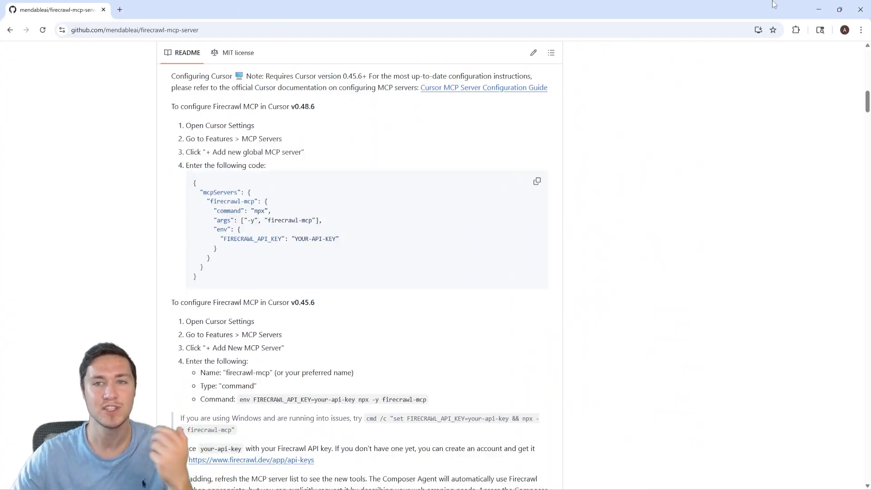
{"action": "left_click", "coordinate": [822, 5]}
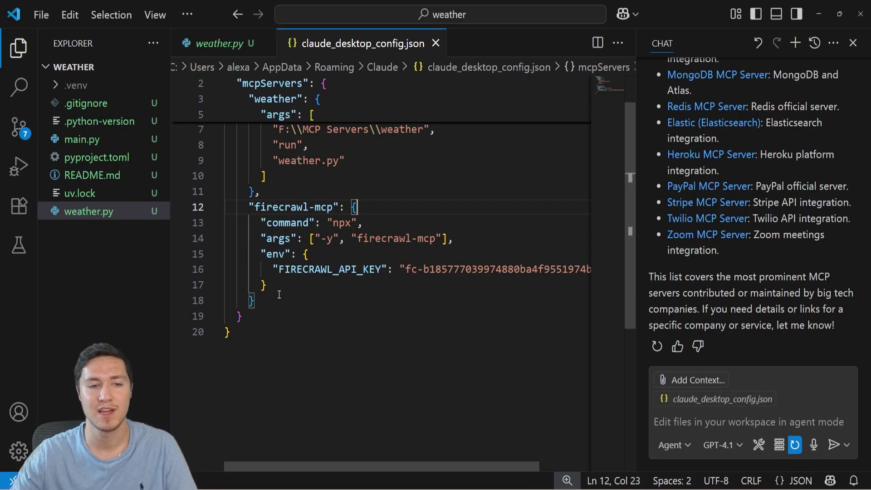
- Highlight the firecrawl-mcp npx command, args, and FIRECRAWL_API_KEY lines in claude_desktop_config.json
{"action": "left_click_drag", "start_coordinate": [303, 207], "coordinate": [309, 253]}
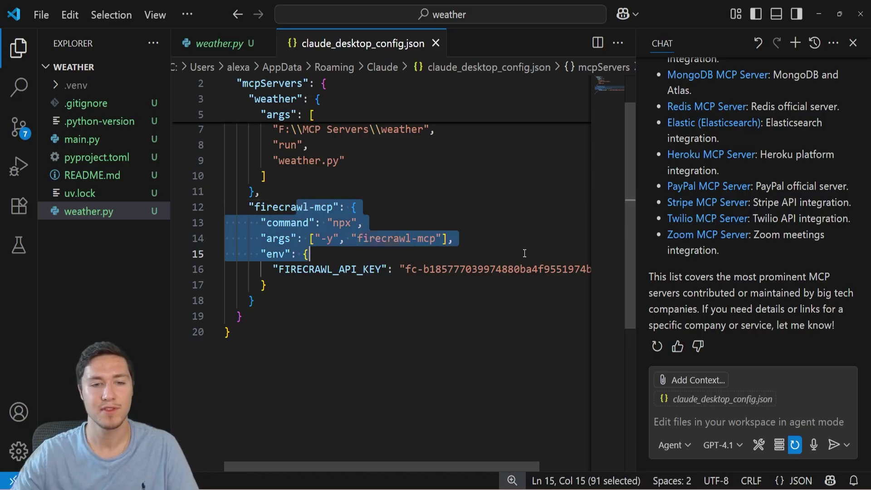
{"action": "left_click", "coordinate": [278, 269]}
{"action": "triple_click", "coordinate": [278, 269]}
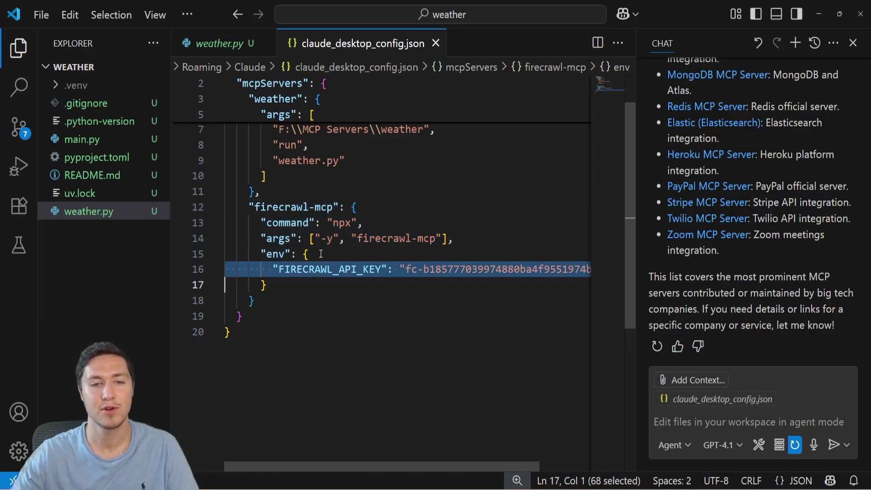
{"action": "left_click", "coordinate": [473, 242]}
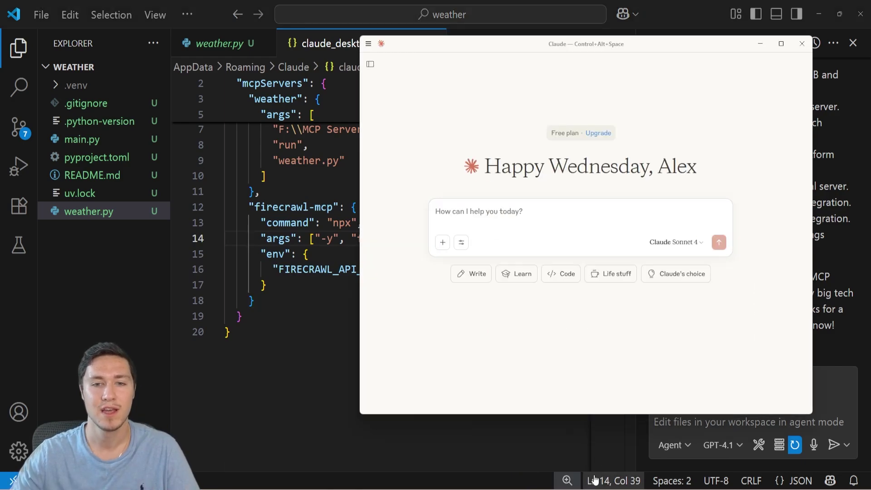
- In Claude Desktop's Developer settings, check that the firecrawl-mcp server is running
{"action": "left_click", "coordinate": [587, 454]}
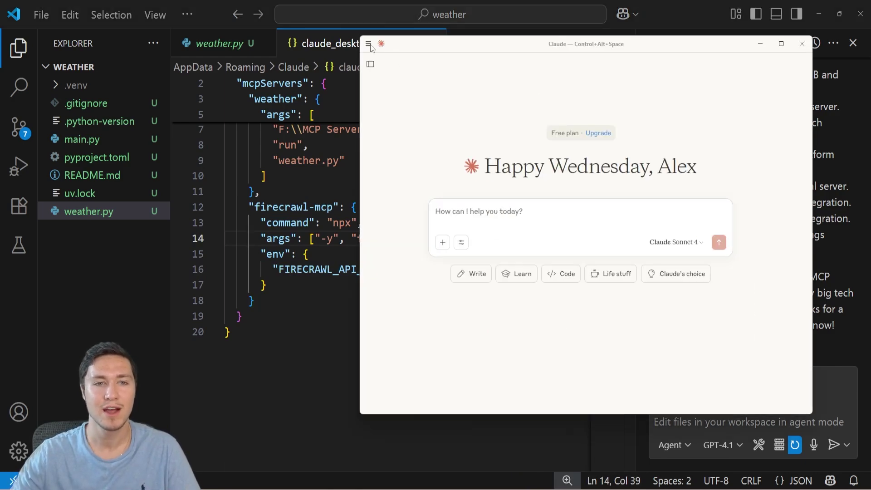
{"action": "left_click", "coordinate": [369, 45]}
{"action": "mouse_move", "coordinate": [402, 57]}
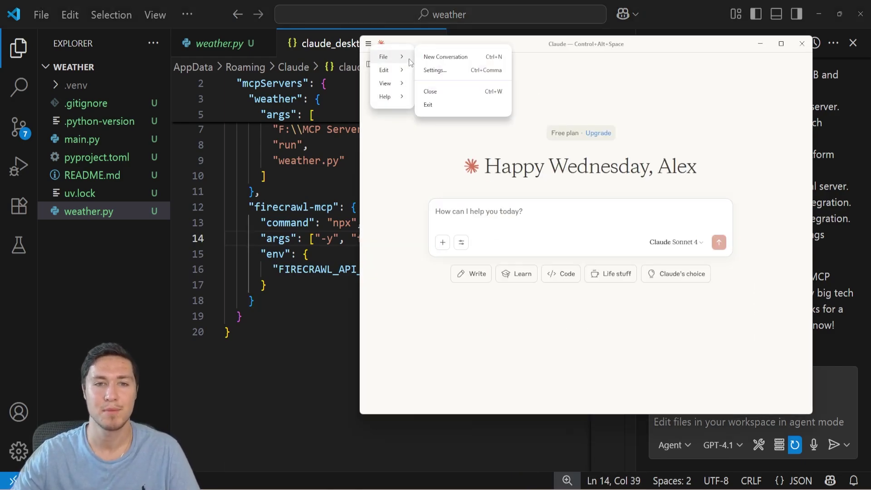
{"action": "left_click", "coordinate": [436, 71]}
{"action": "left_click", "coordinate": [433, 142]}
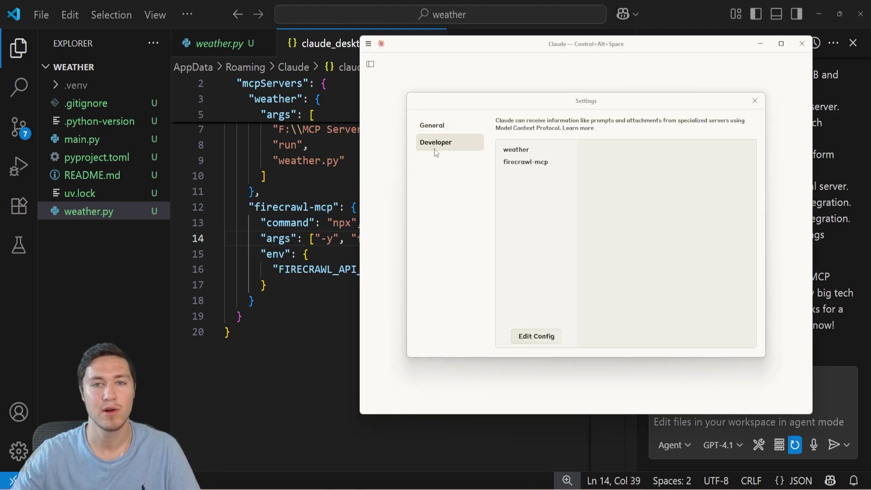
{"action": "left_click", "coordinate": [542, 163]}
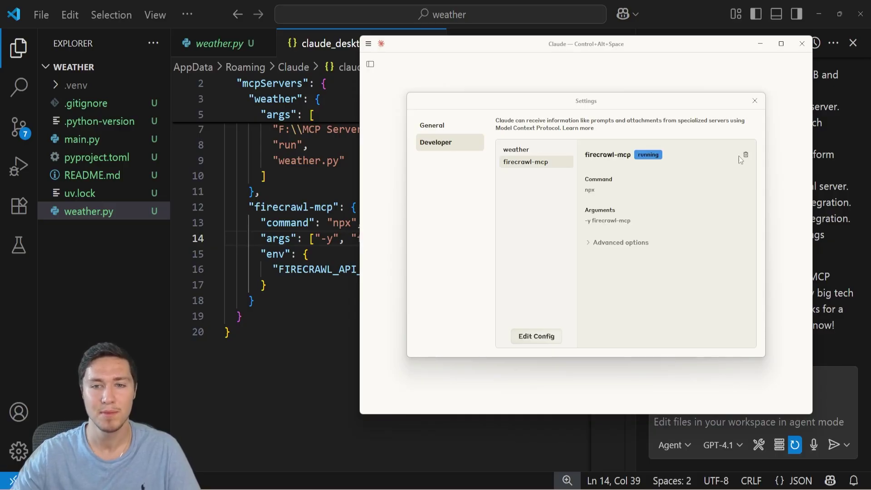
{"action": "left_click", "coordinate": [755, 100]}
- Ask Claude what architecture MCP resembles, citing the modelcontextprotocol.io/introduction page
{"action": "type", "text": "what kind of architecture does MCP resemble on this blog? https://modelcontextprotocol.io/introduction"}
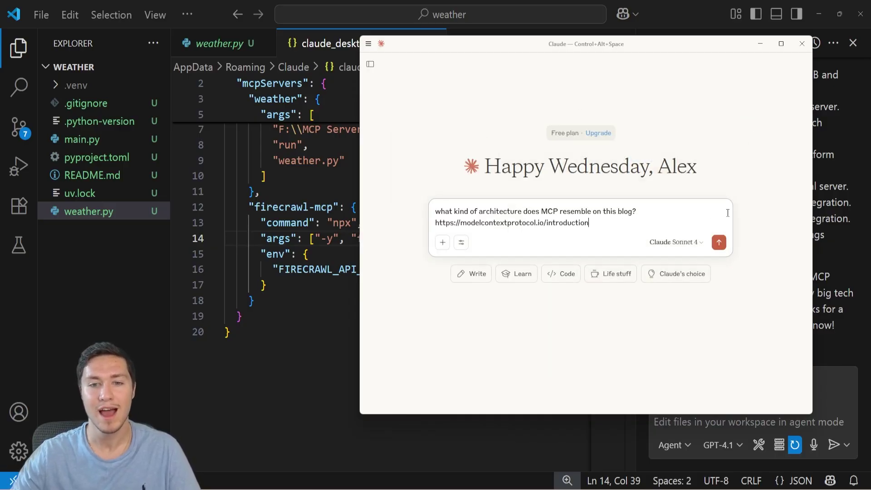
{"action": "left_click_drag", "start_coordinate": [590, 223], "coordinate": [663, 208]}
{"action": "left_click", "coordinate": [612, 219]}
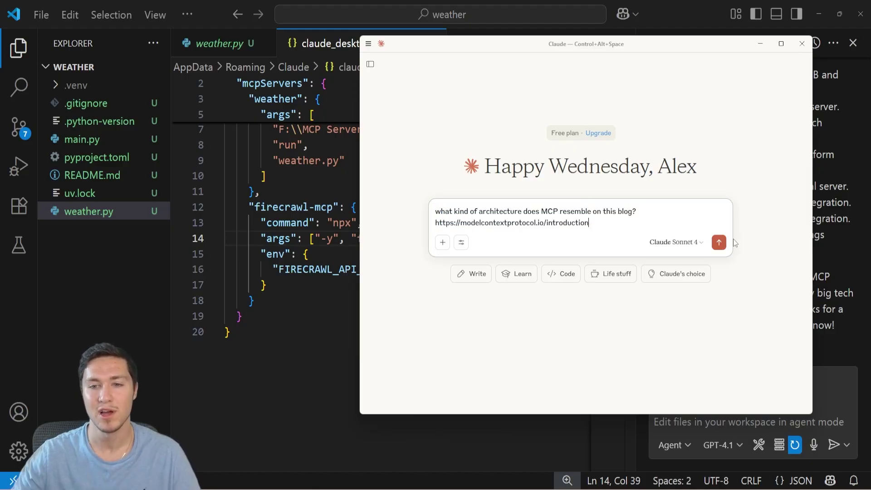
{"action": "left_click", "coordinate": [719, 242]}
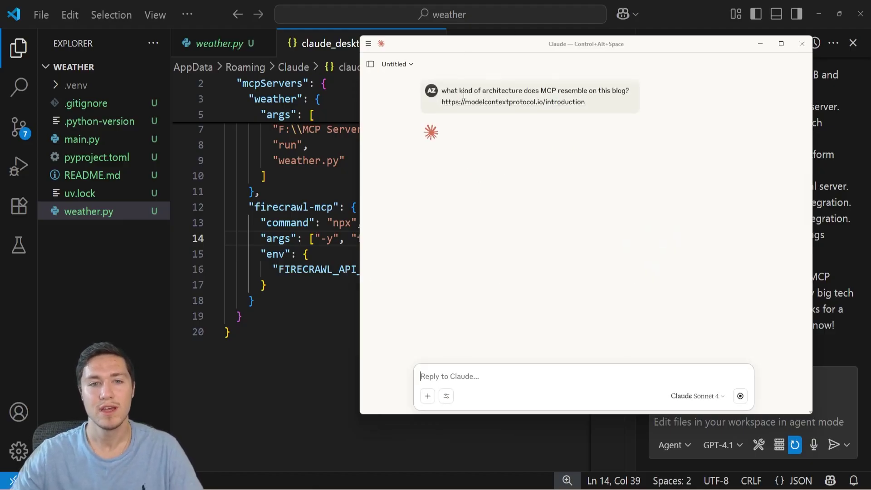
- Move the Claude window right and inspect the scraped page content in the firecrawl_scrape block
{"action": "left_click_drag", "start_coordinate": [507, 49], "coordinate": [546, 40]}
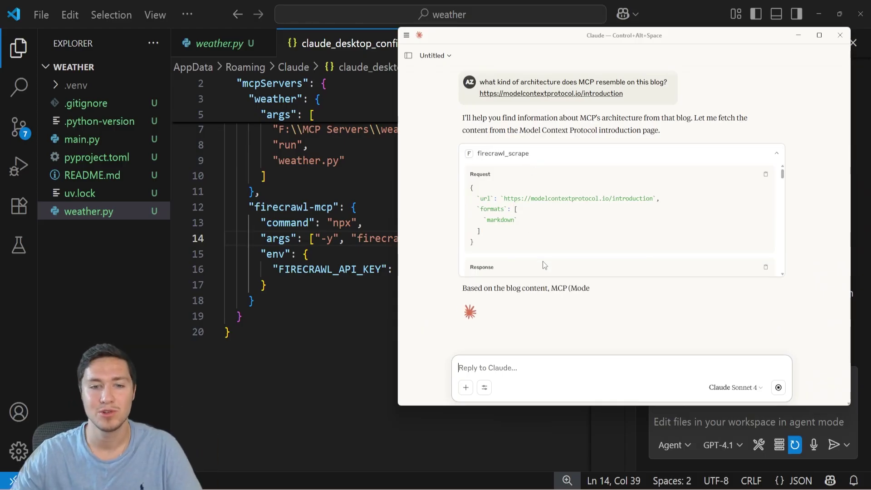
{"action": "left_click", "coordinate": [506, 153]}
{"action": "left_click_drag", "start_coordinate": [490, 186], "coordinate": [700, 241]}
{"action": "left_click", "coordinate": [624, 218]}
{"action": "scroll", "coordinate": [624, 218], "scroll_direction": "down", "scroll_amount": 3}
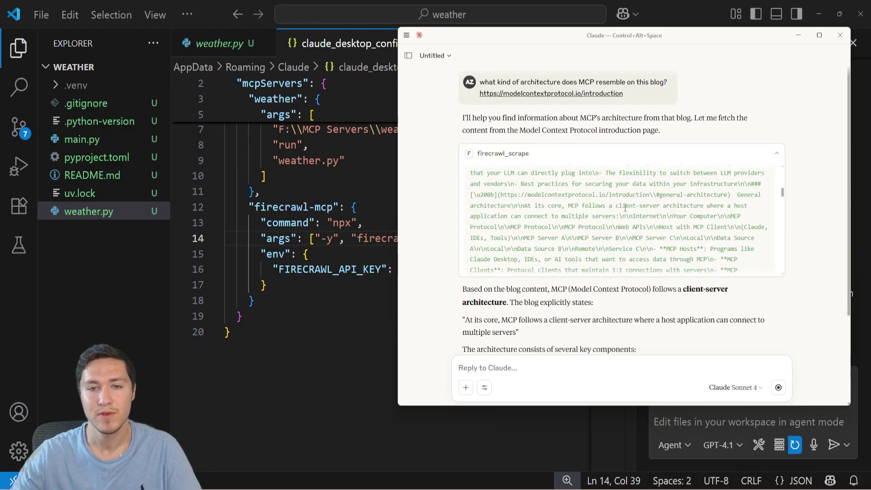
{"action": "scroll", "coordinate": [625, 222], "scroll_direction": "down", "scroll_amount": 6}
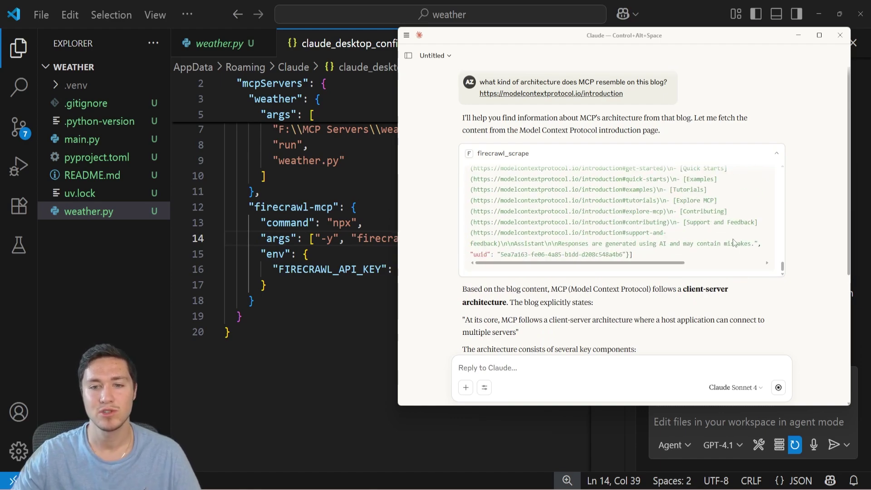
- Collapse the firecrawl_scrape block and read Claude's client-server architecture answer
{"action": "left_click", "coordinate": [776, 153]}
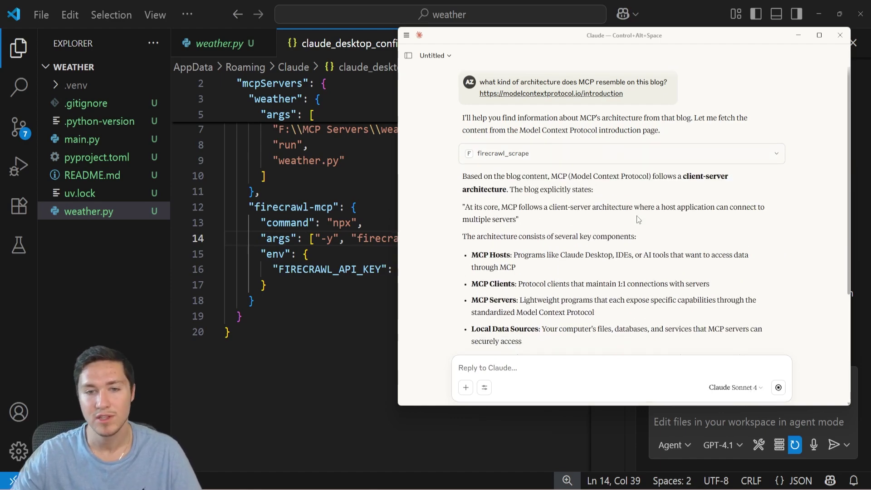
{"action": "scroll", "coordinate": [636, 216], "scroll_direction": "down", "scroll_amount": 3}
{"action": "scroll", "coordinate": [470, 177], "scroll_direction": "up", "scroll_amount": 3}
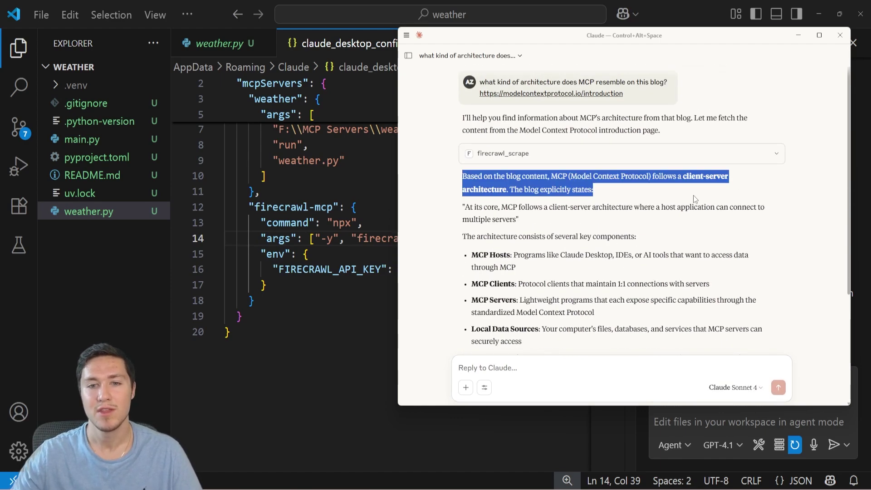